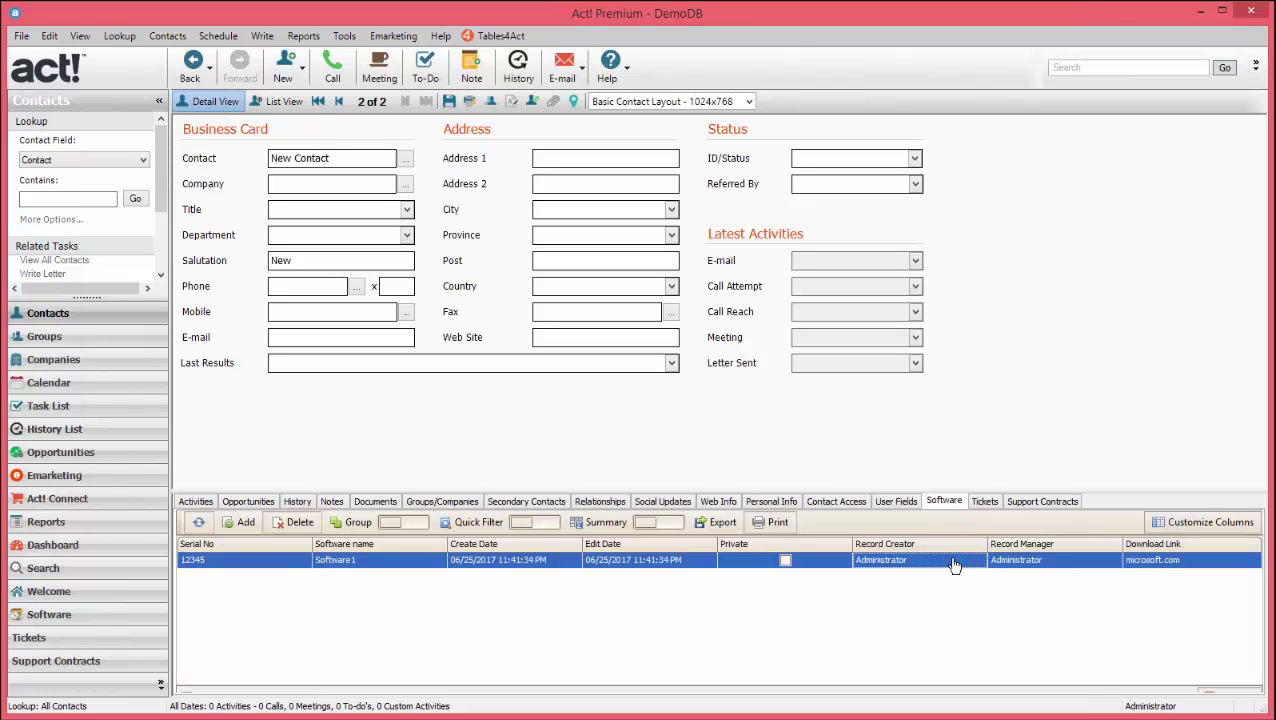
Open the Tables4Act template editor with a blank document and place it beside the Insert Merge Field window.
left_click(568, 562)
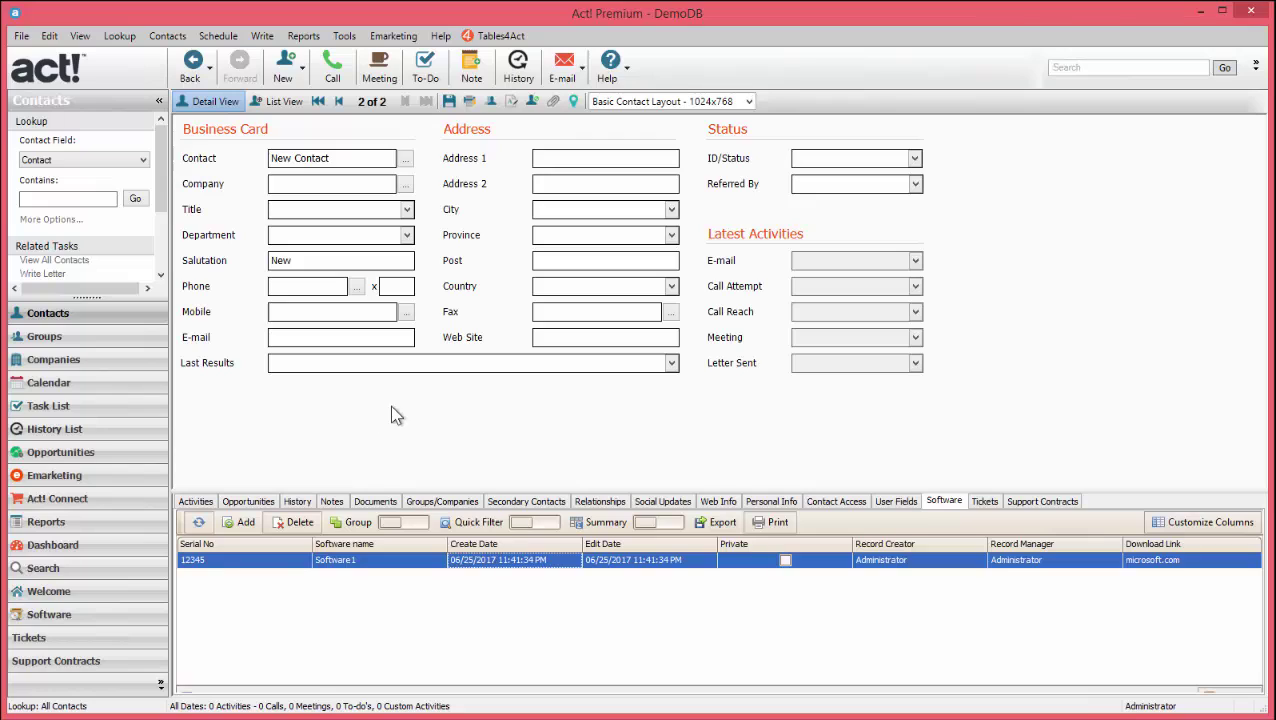
left_click(524, 44)
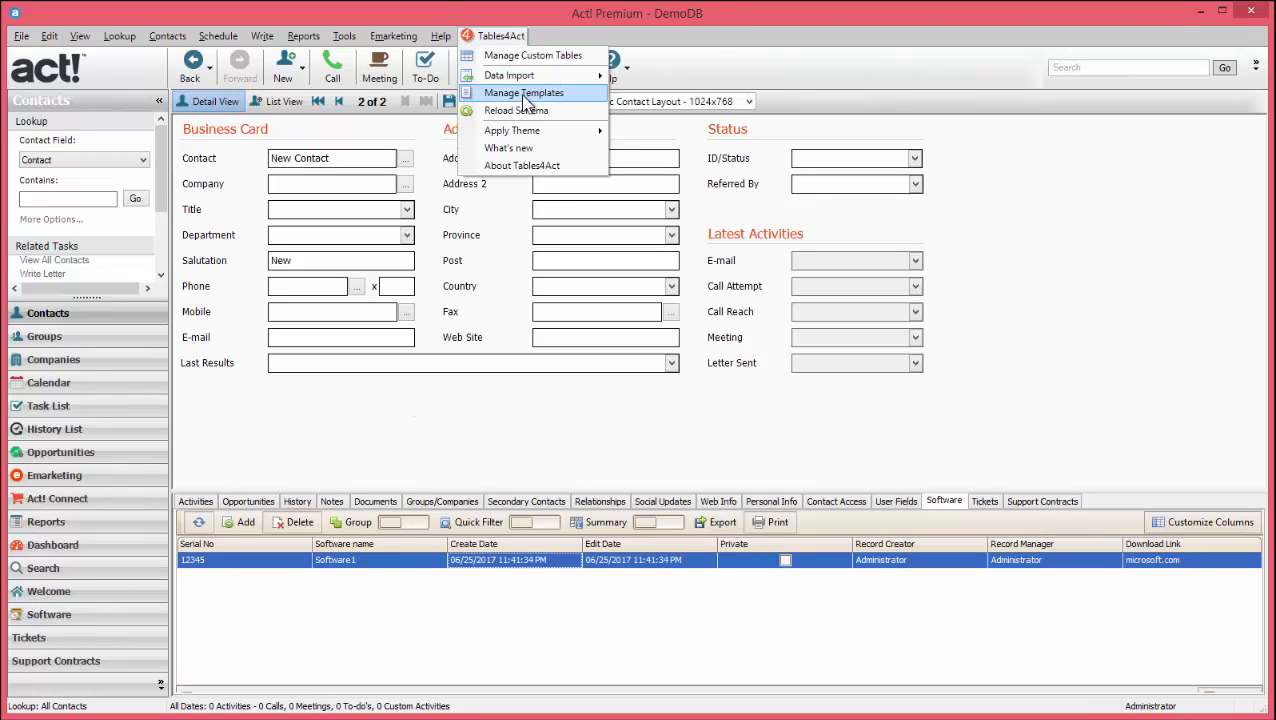
left_click(524, 93)
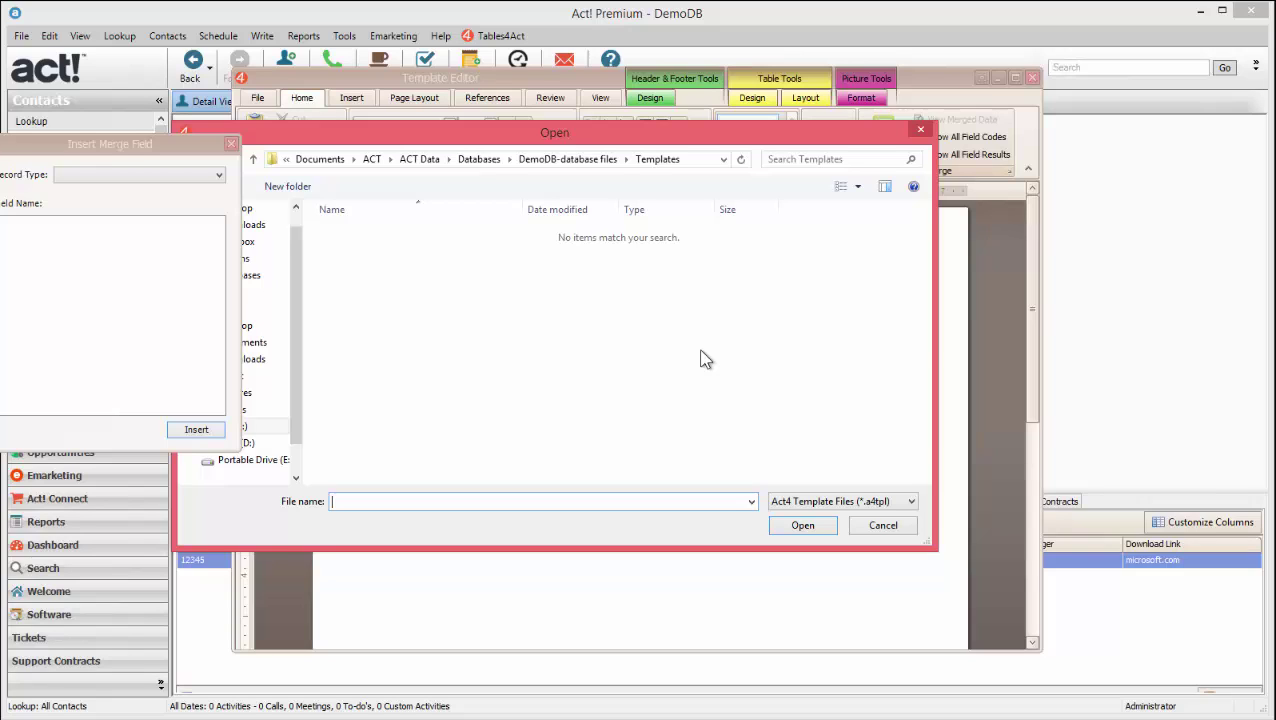
left_click(882, 526)
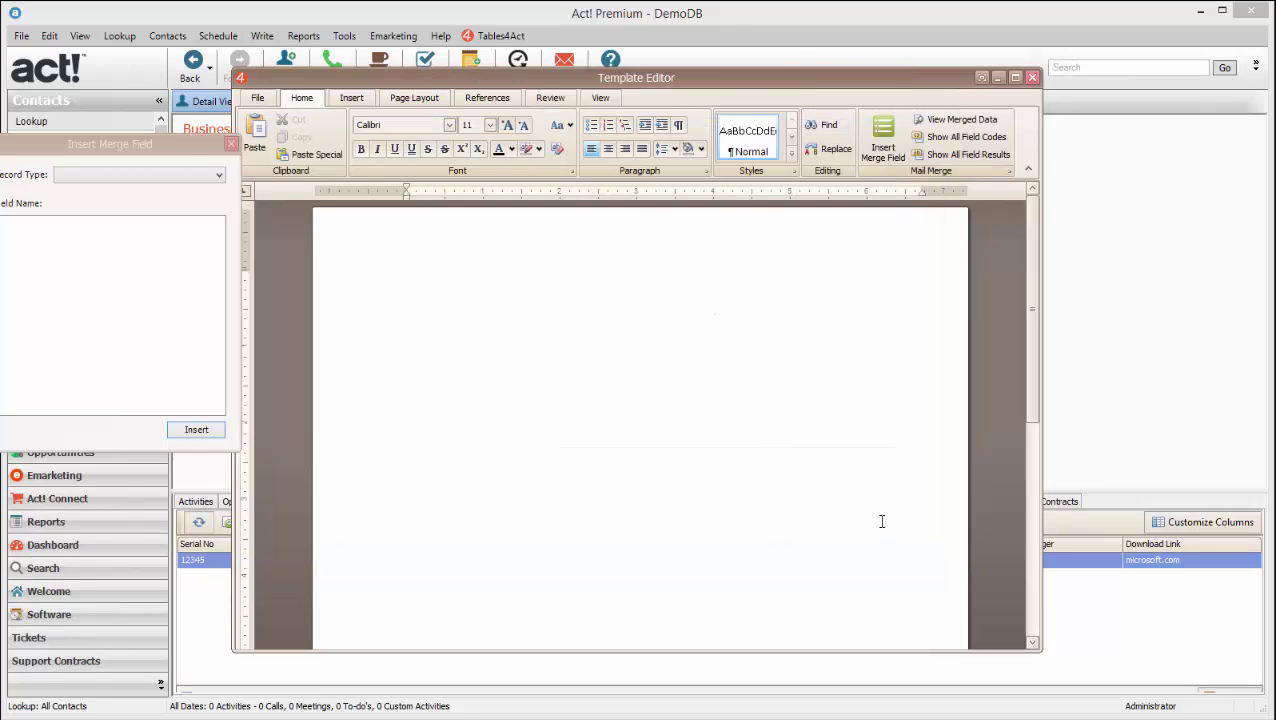
left_click_drag(740, 84, 860, 46)
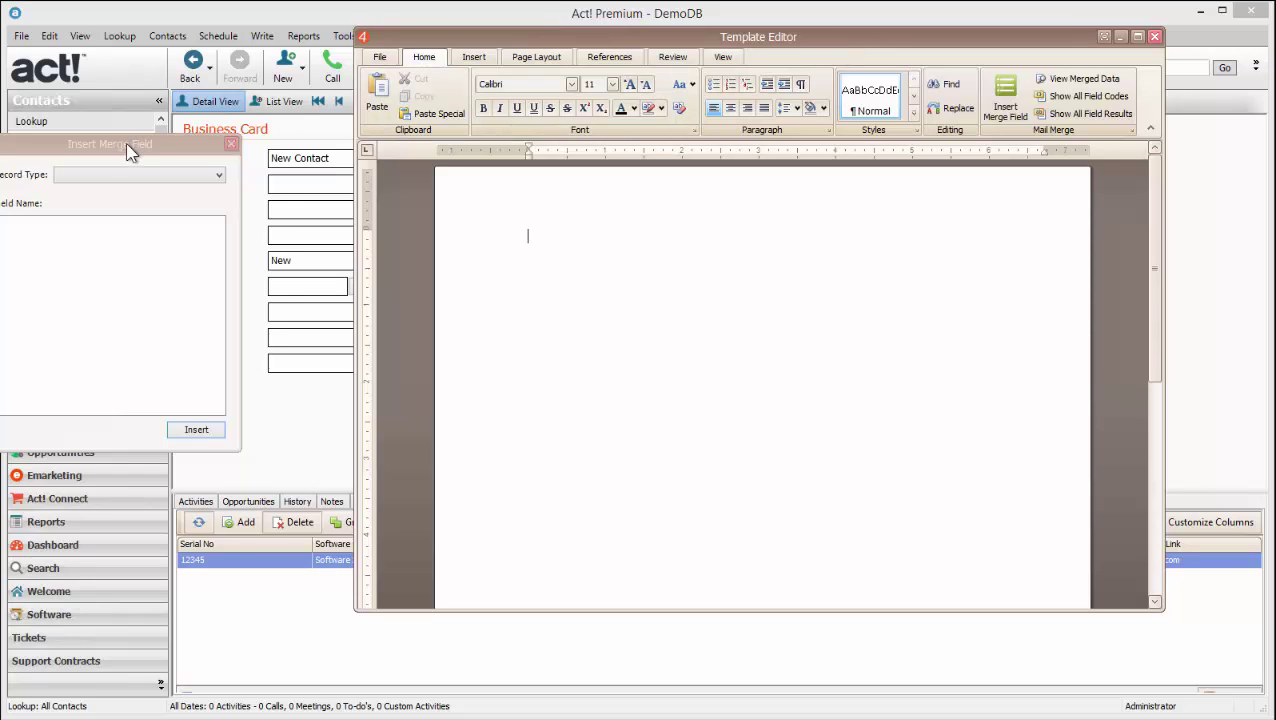
left_click_drag(126, 143, 175, 45)
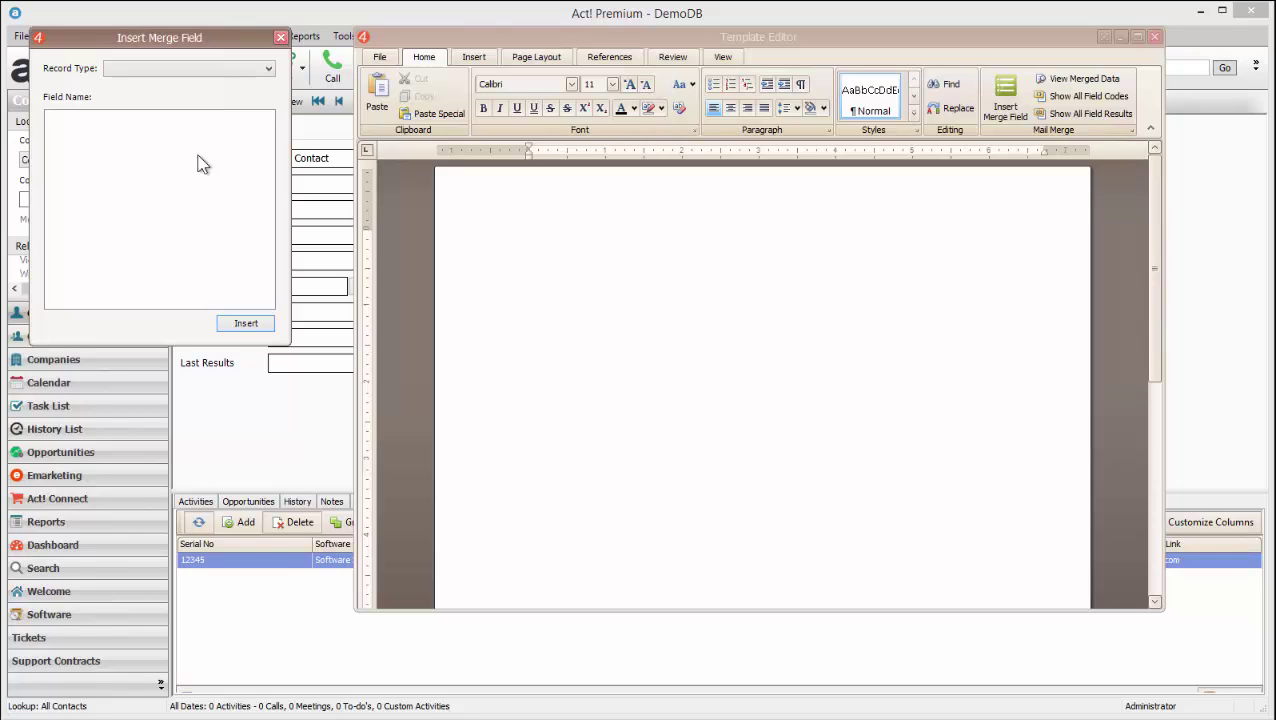
Enter the label "Download Link:" in the template and insert the Software record's Download Link merge field after it.
left_click(768, 330)
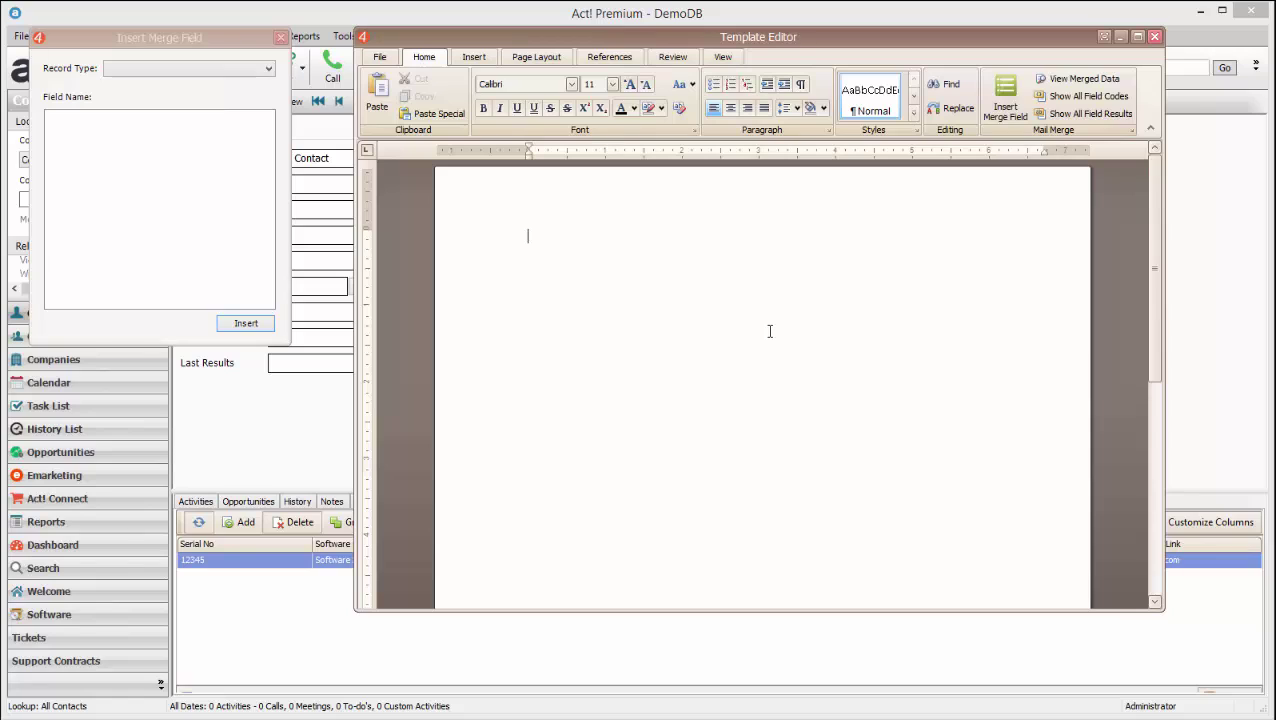
type("Download Link:")
left_click_drag(233, 42, 265, 40)
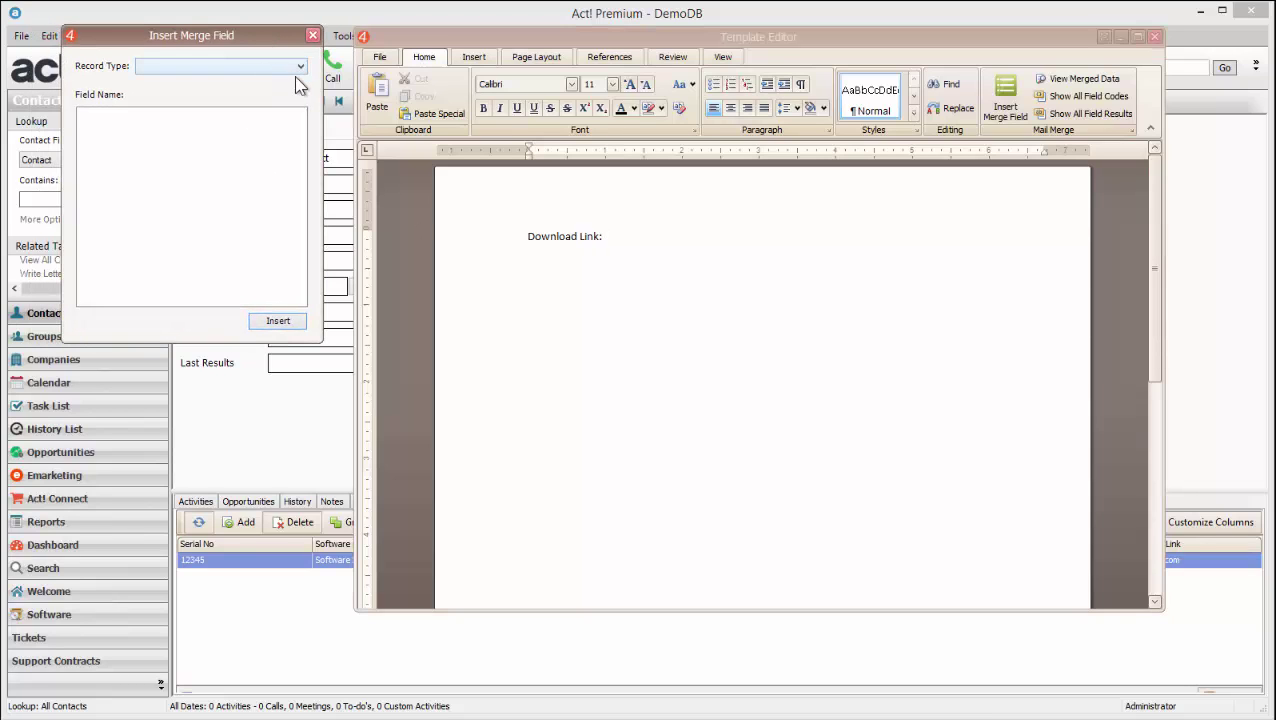
left_click(300, 67)
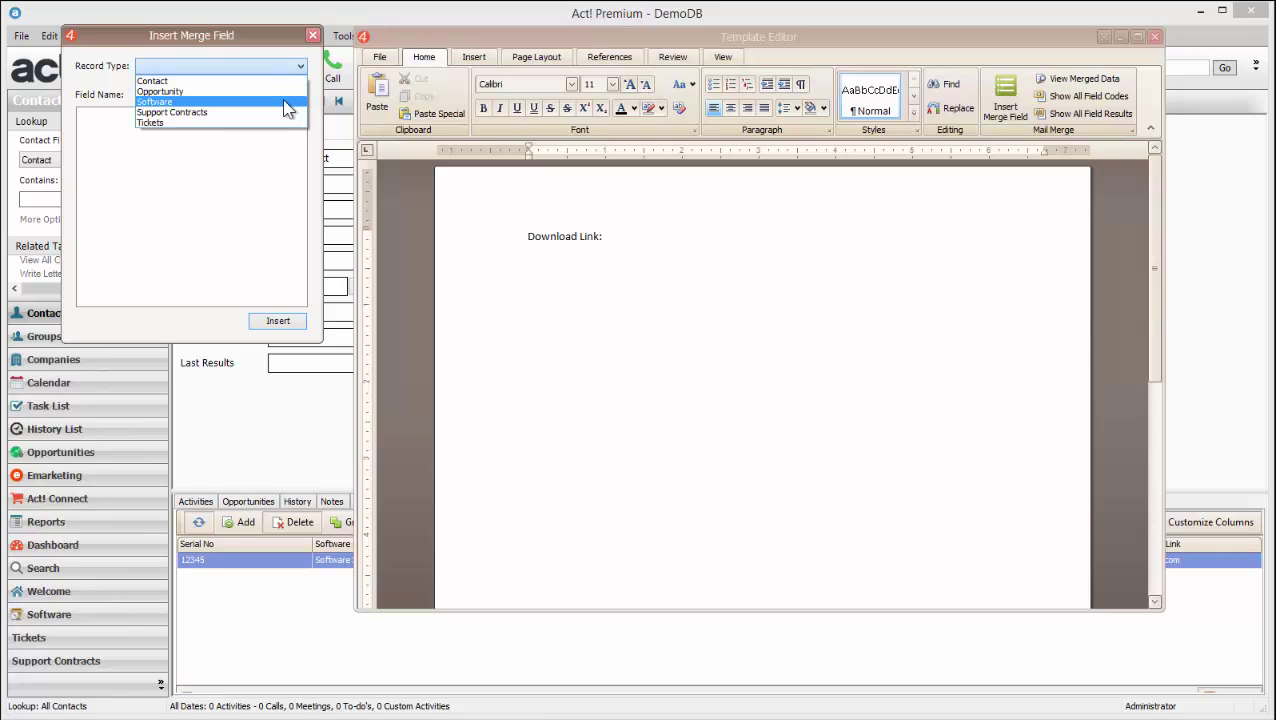
left_click(285, 101)
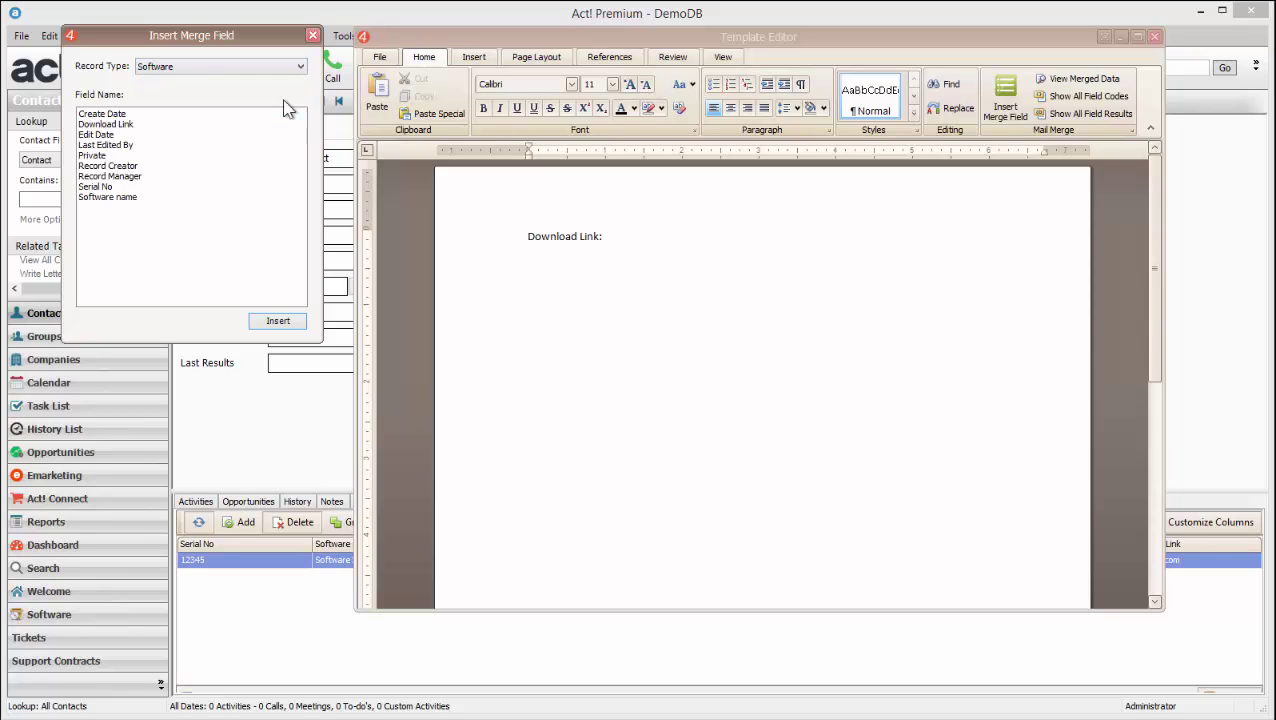
left_click(124, 126)
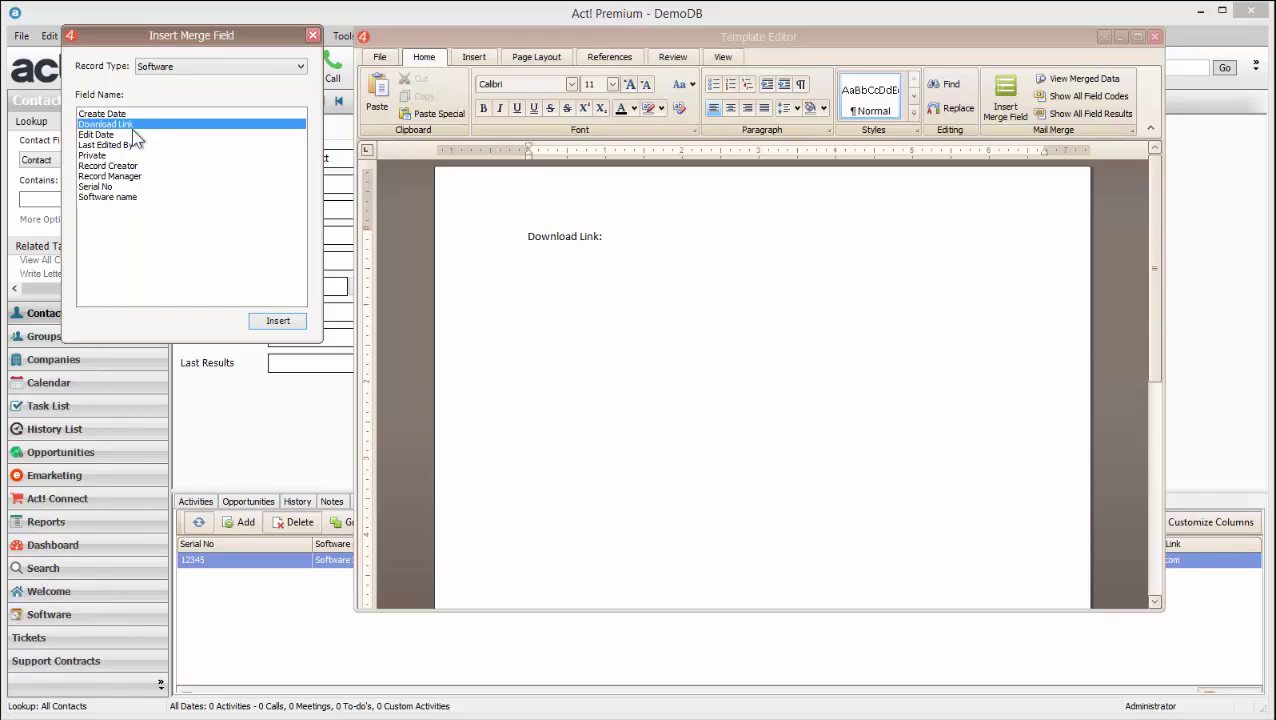
left_click(624, 232)
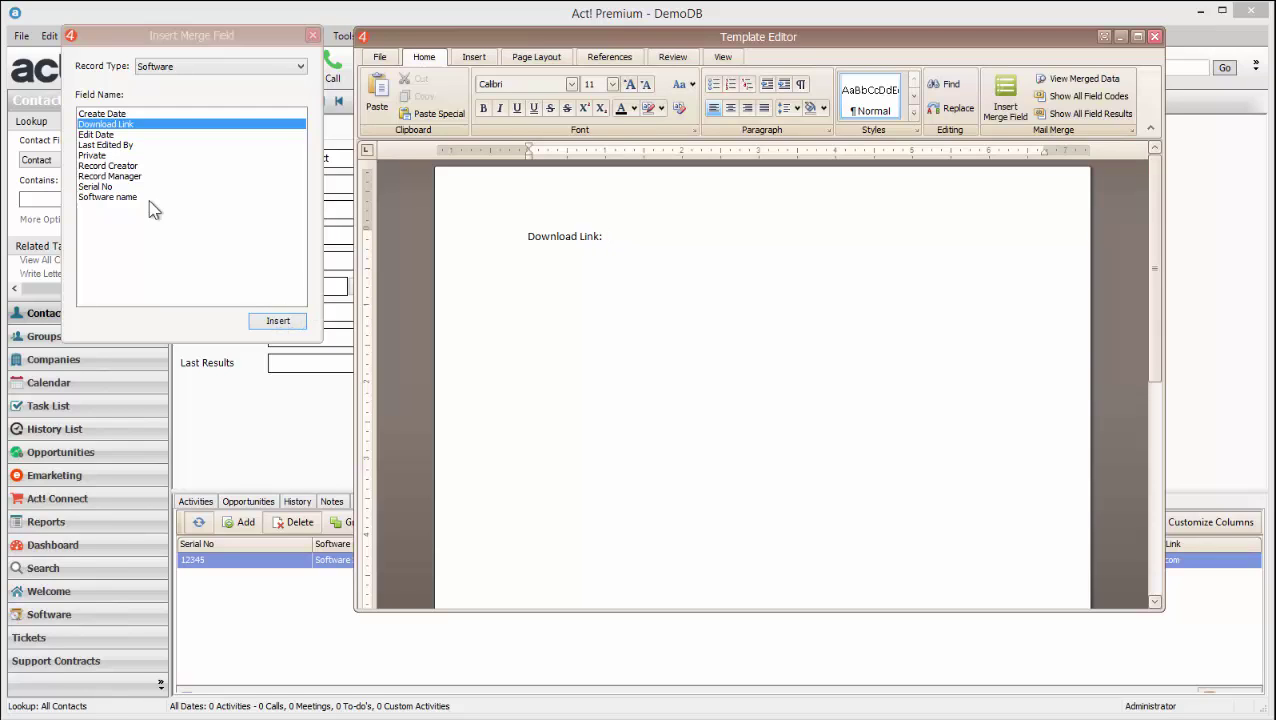
left_click(205, 295)
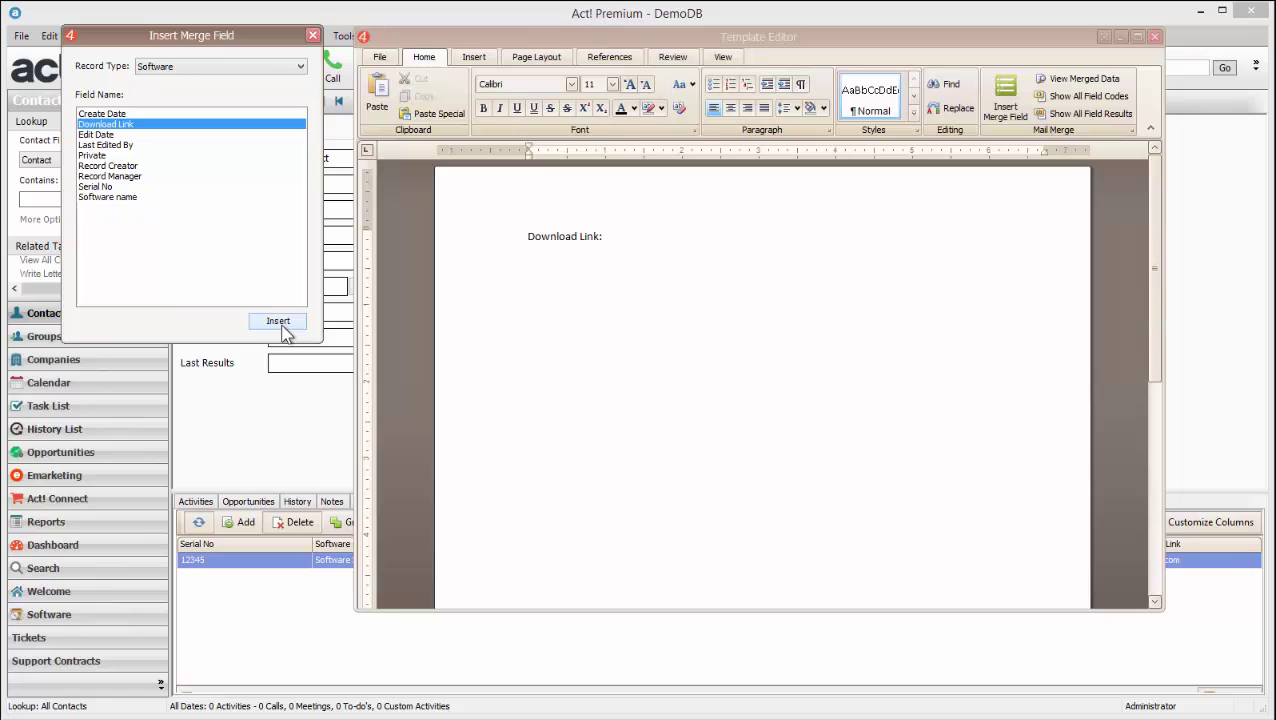
left_click(282, 325)
left_click(770, 238)
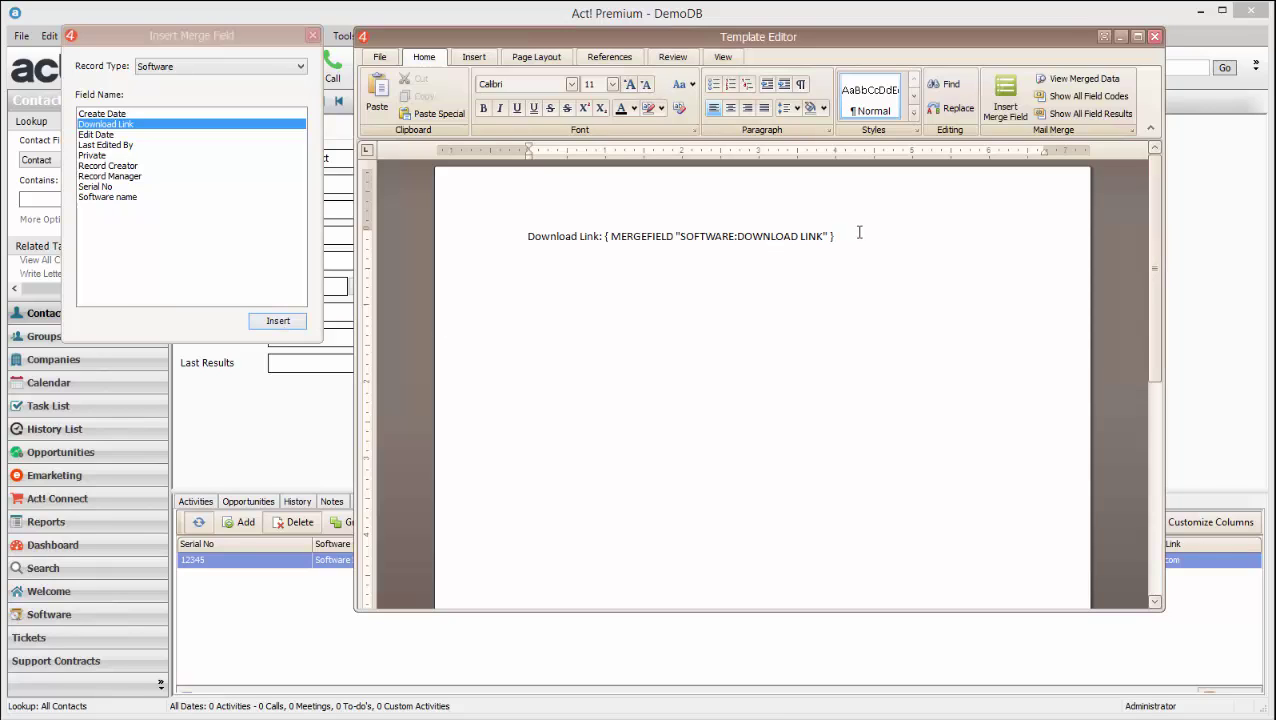
left_click_drag(857, 232, 628, 244)
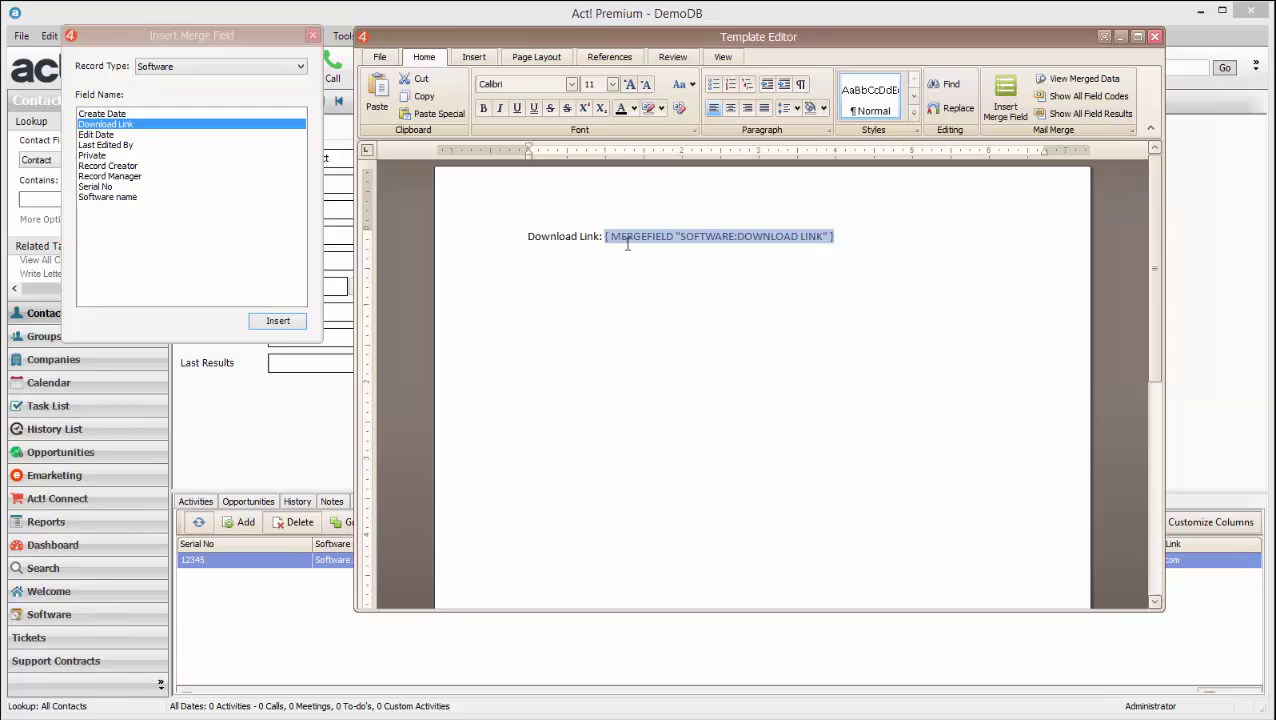
left_click(906, 240)
Add a second line labelled "Serial number:" followed by the Software record's Serial No merge field.
key("Return")
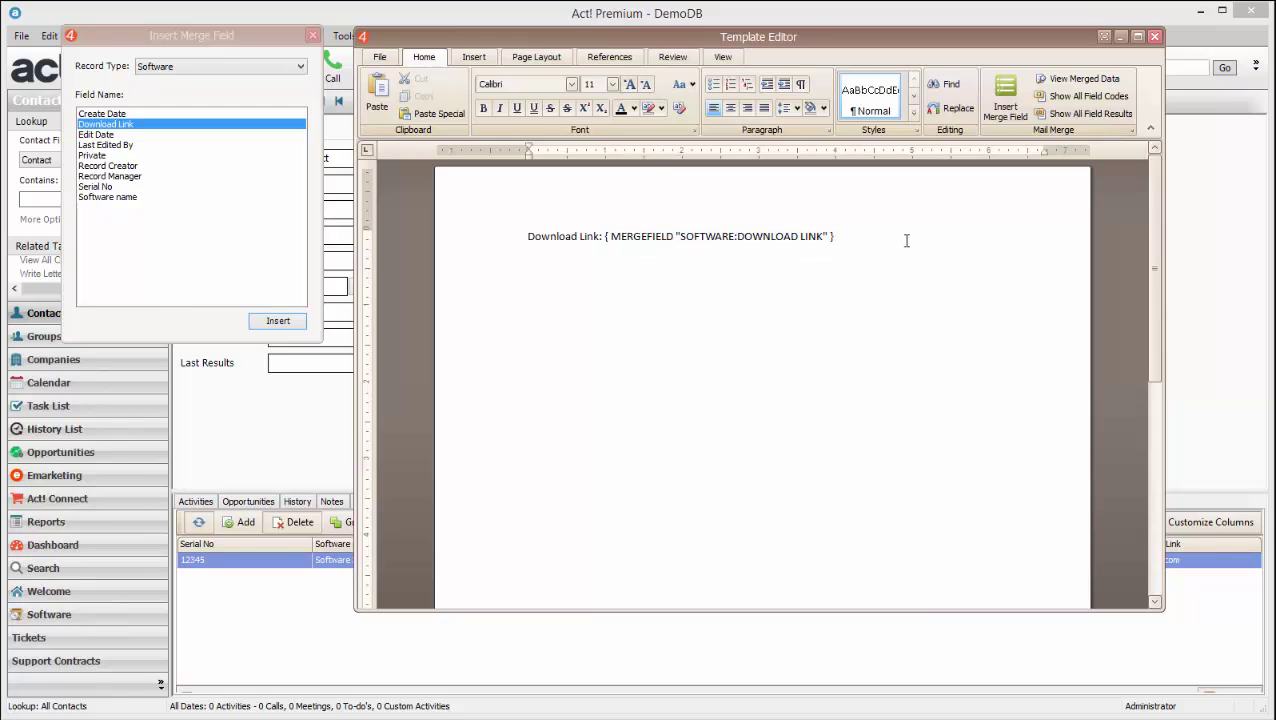
type("Serial number:")
left_click(110, 187)
left_click(278, 321)
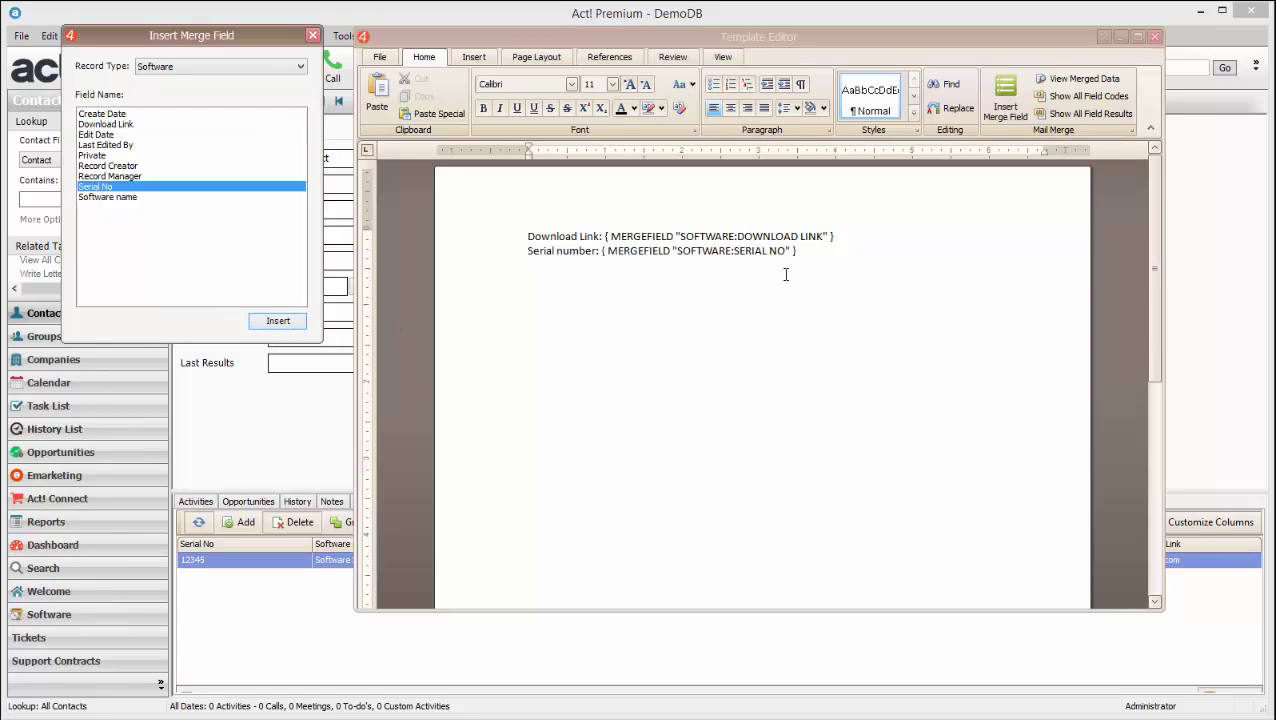
Add a separate line "Thanks for your purchase" below the serial number and end it with the Contact record's Contact merge field.
left_click(834, 262)
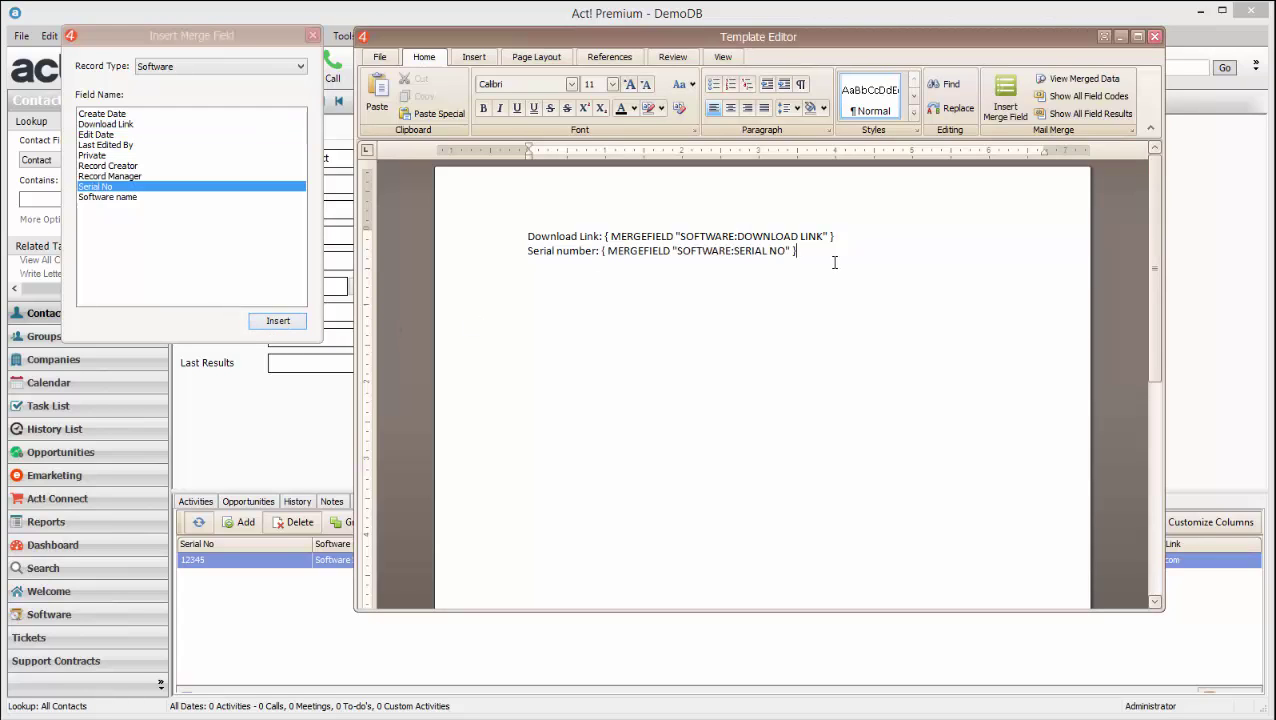
key("Return")
type("Thanks for your purchase")
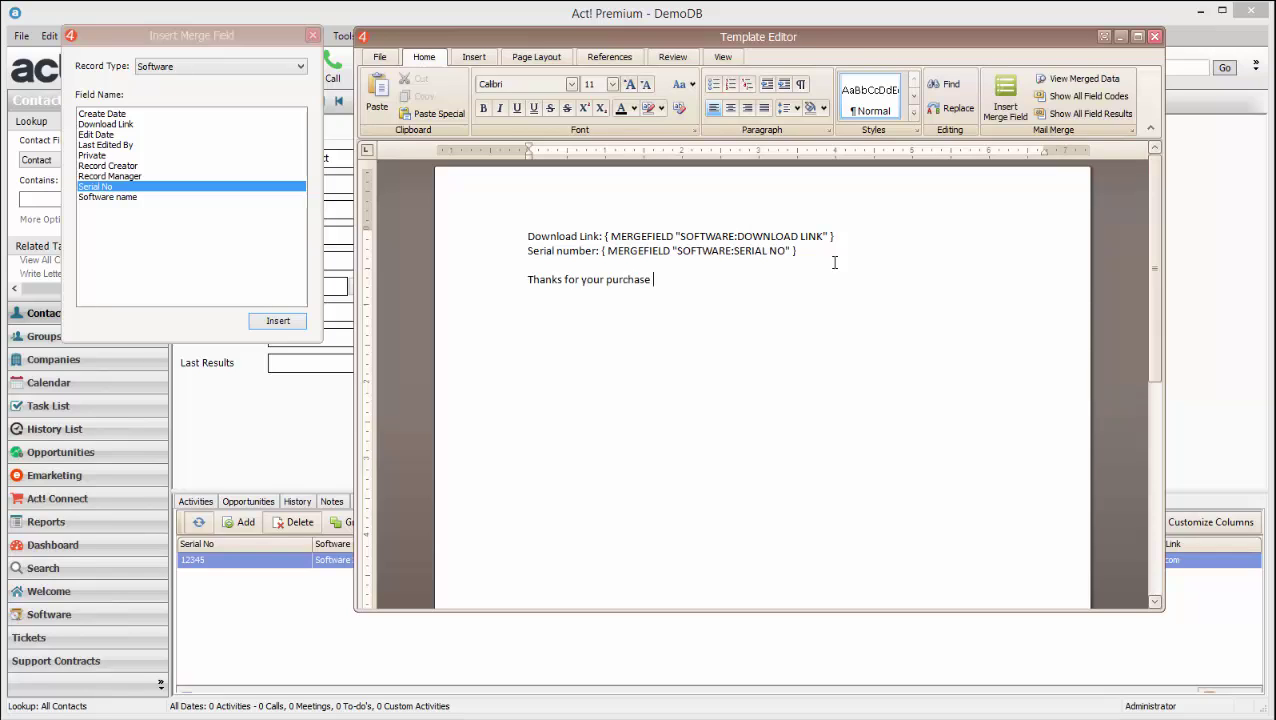
left_click(276, 79)
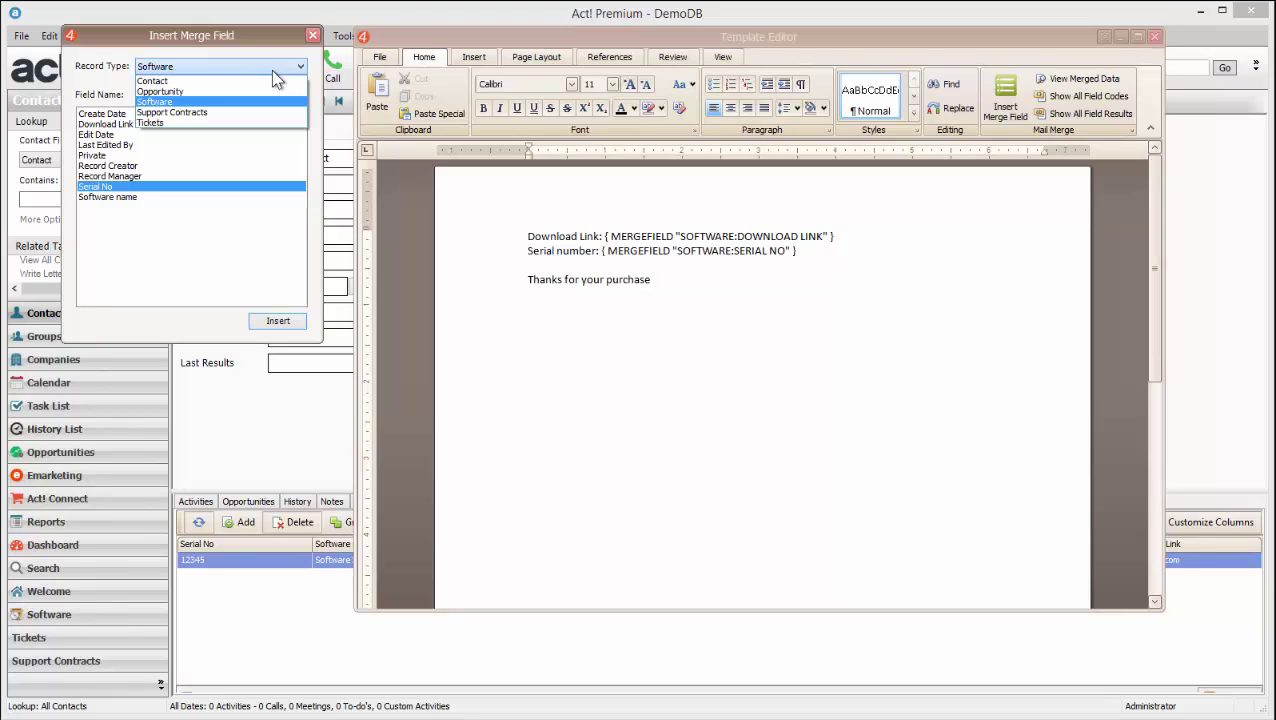
left_click(182, 80)
left_click(156, 145)
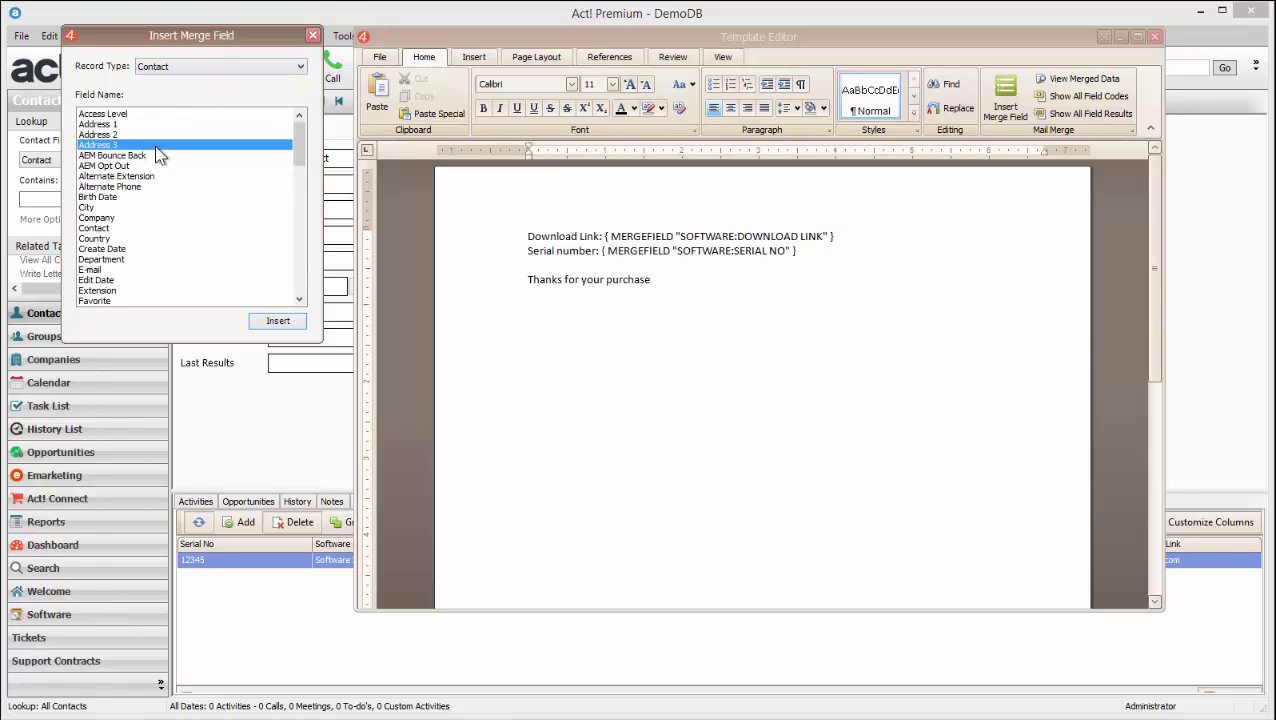
key("c")
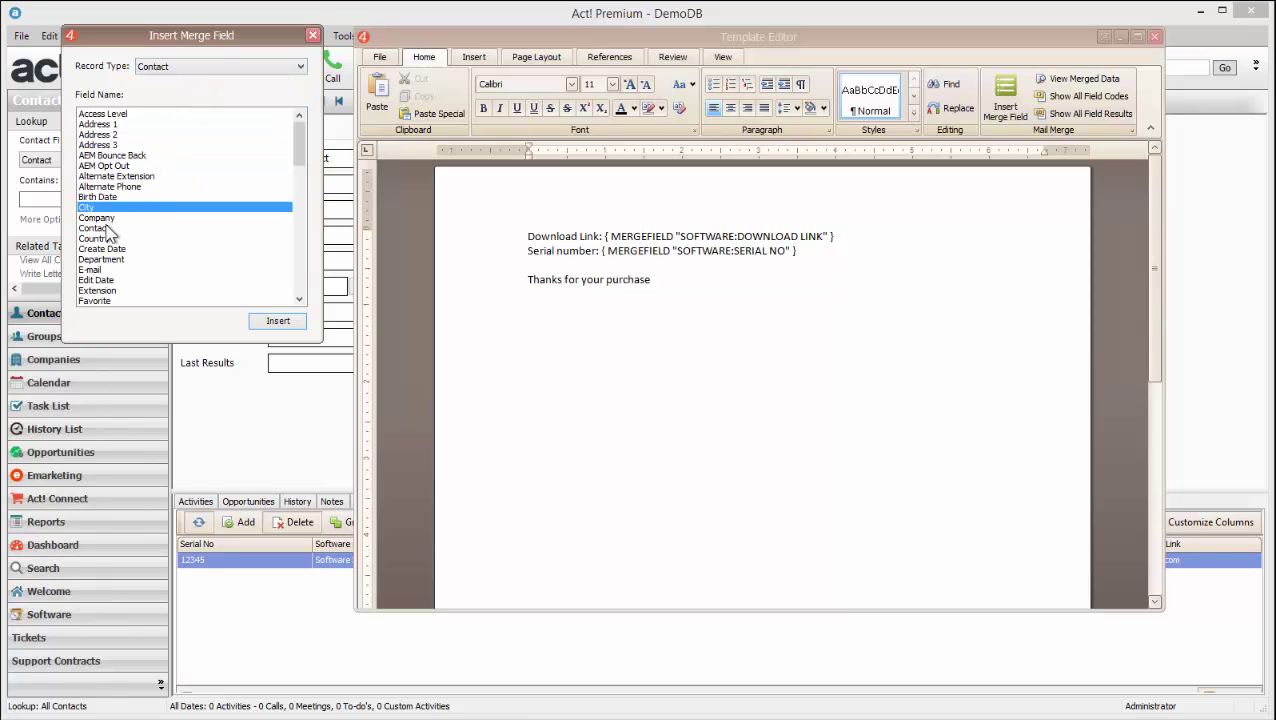
left_click(107, 229)
left_click(277, 320)
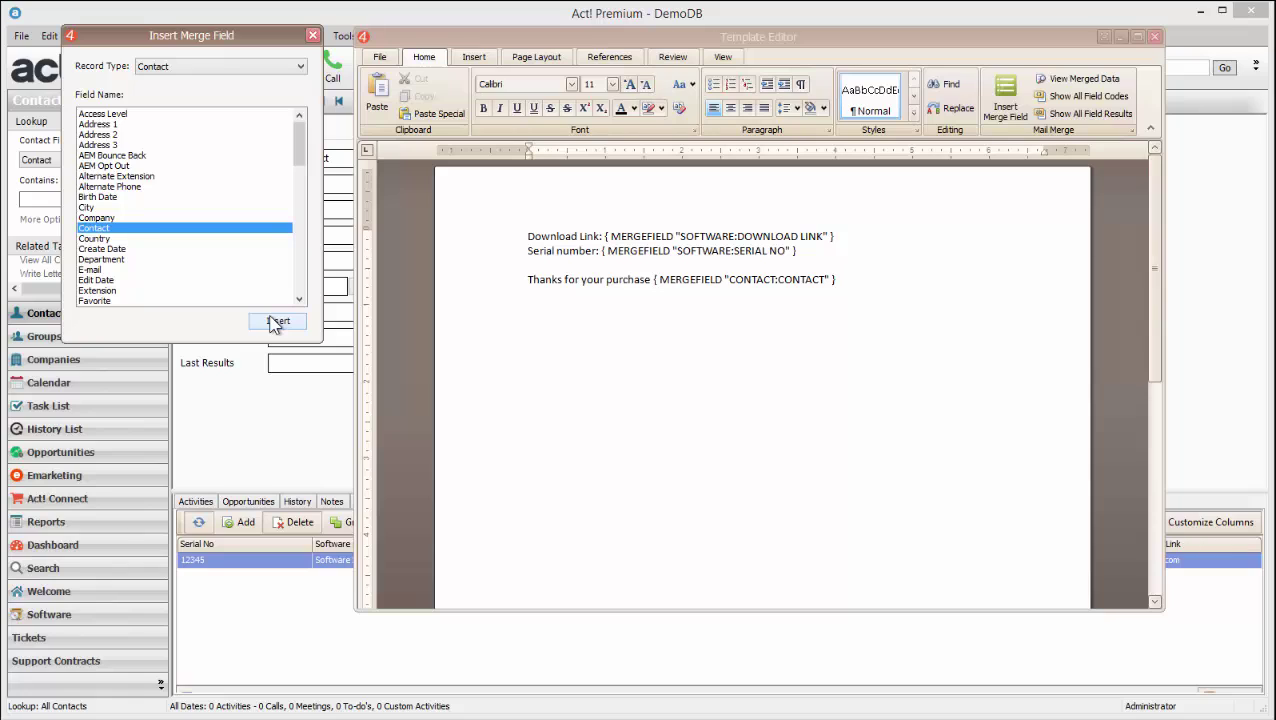
Insert the picture software_properties.png from the Icons folder into the template.
left_click(892, 304)
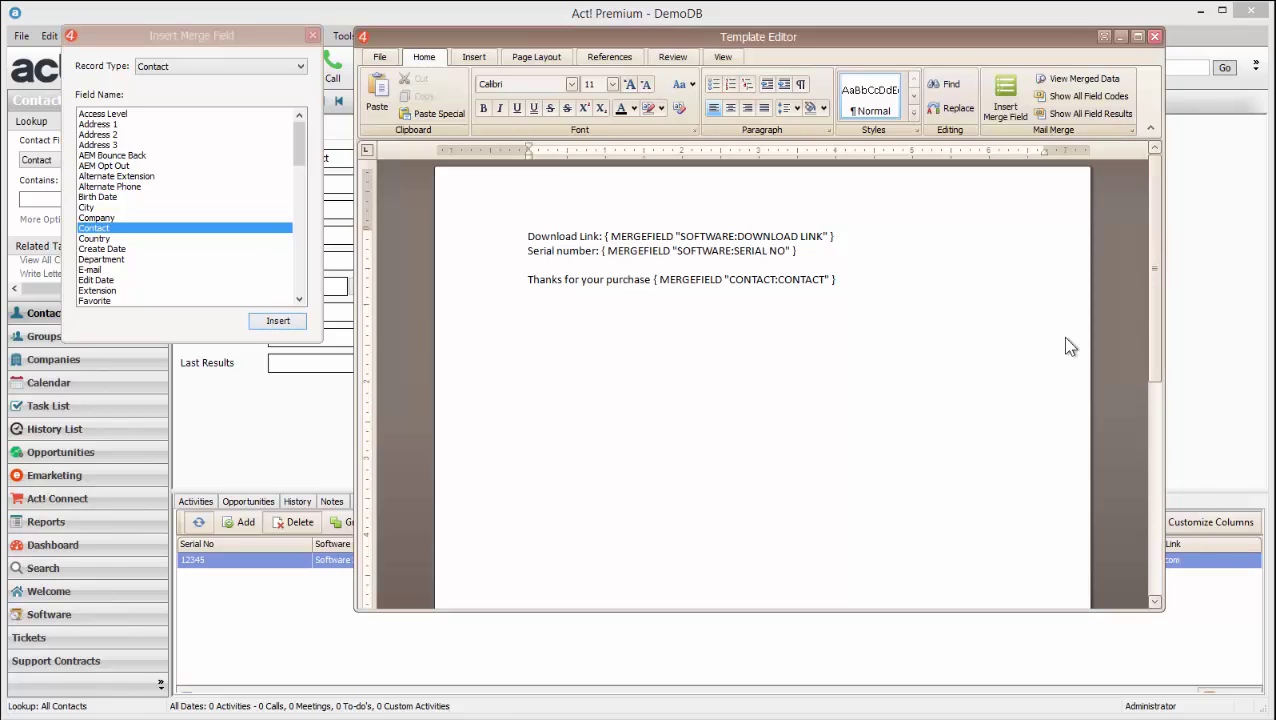
left_click(474, 57)
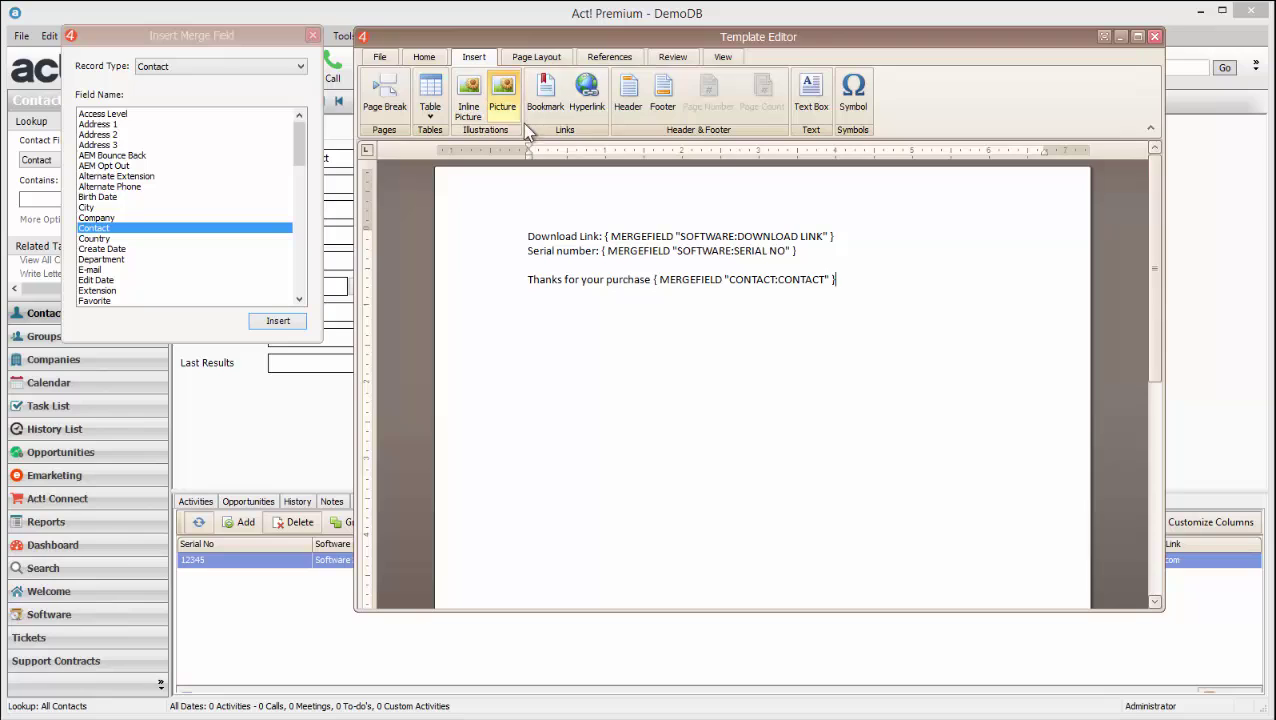
left_click(503, 98)
left_click(571, 208)
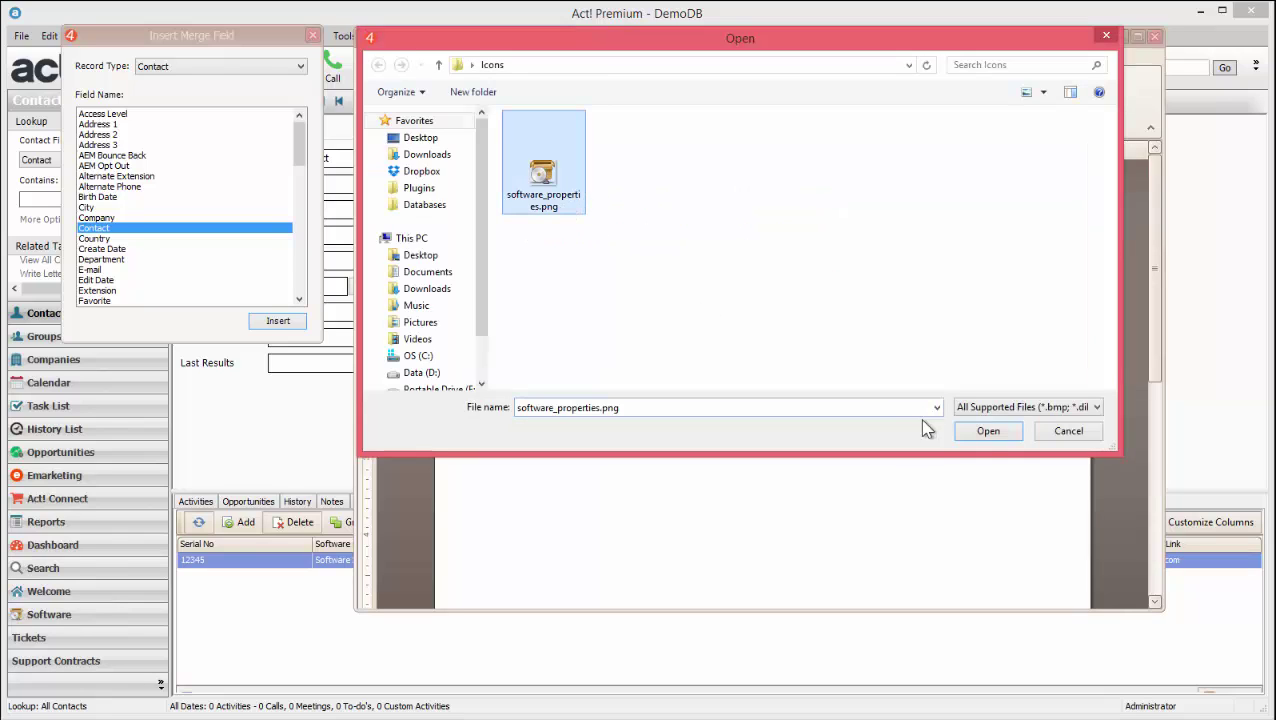
left_click(988, 430)
Enlarge the inserted software picture and move it below the thank-you line.
left_click(779, 293)
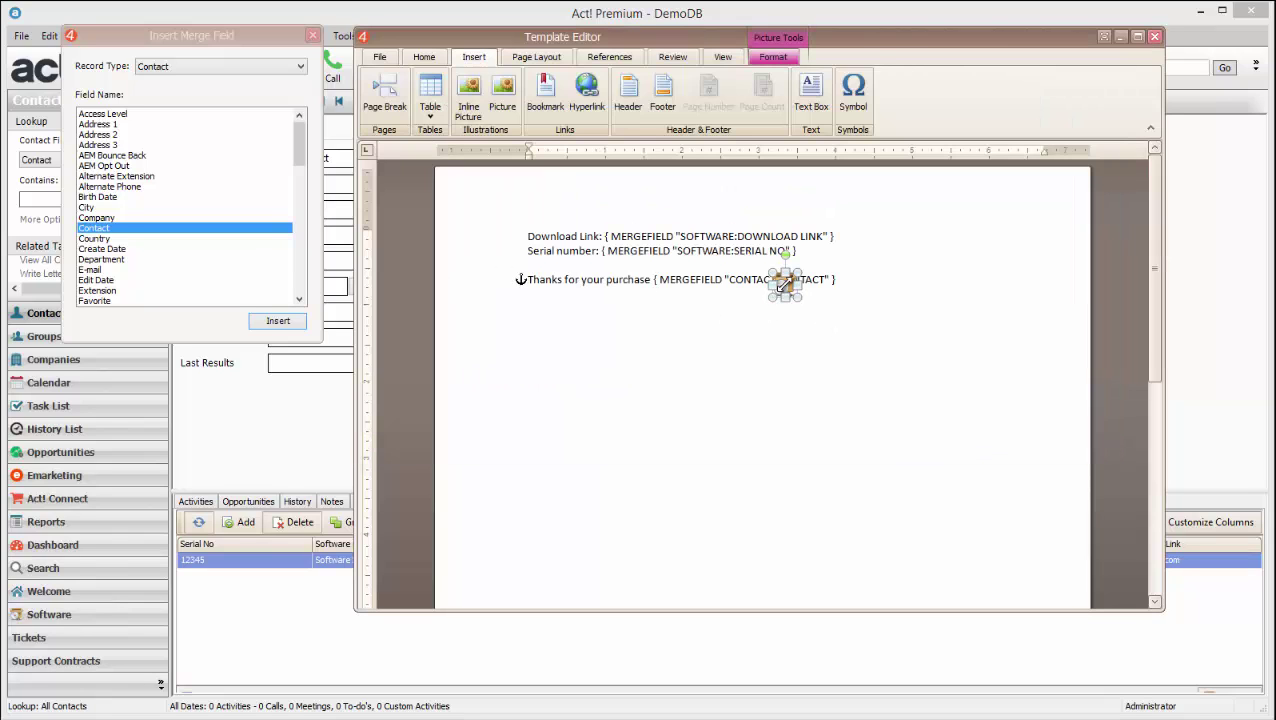
mouse_move(783, 284)
left_mouse_down()
mouse_move(746, 330)
mouse_move(755, 299)
mouse_move(770, 297)
left_mouse_up()
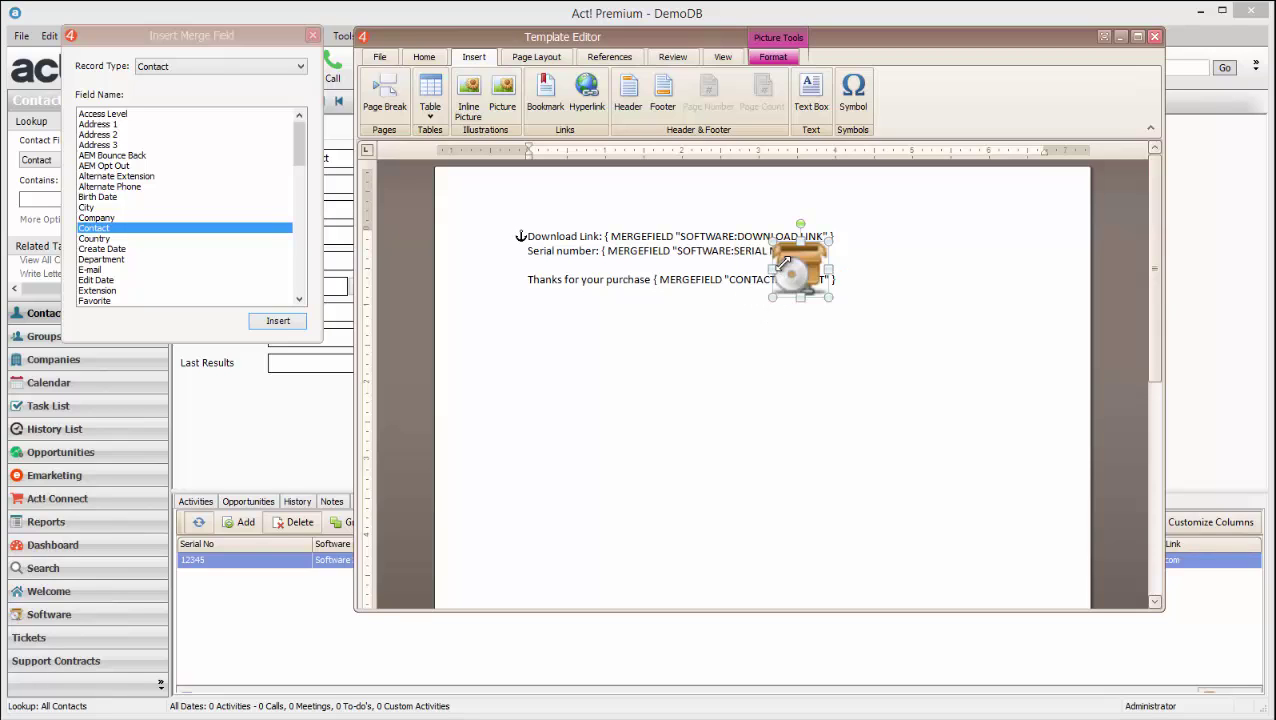
left_click_drag(808, 248, 784, 325)
left_click(838, 279)
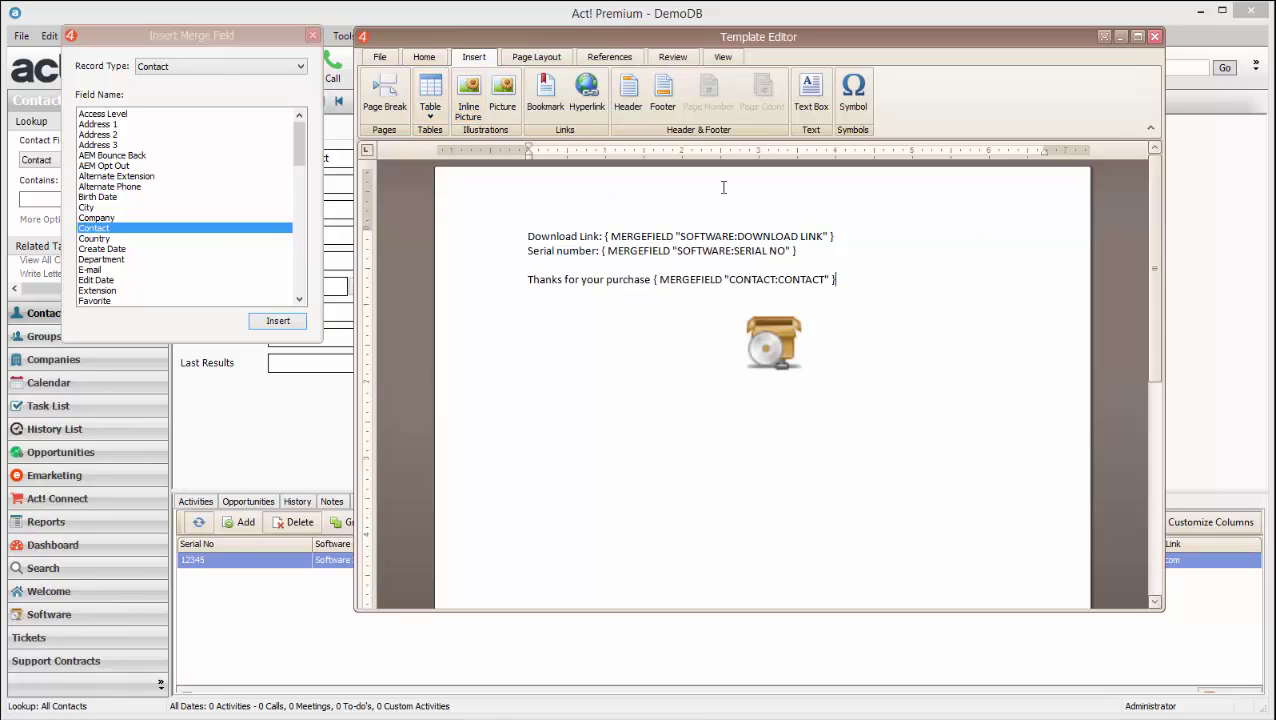
Save the template as "Software Template" in the database's Templates folder and close the template editor.
left_click(383, 57)
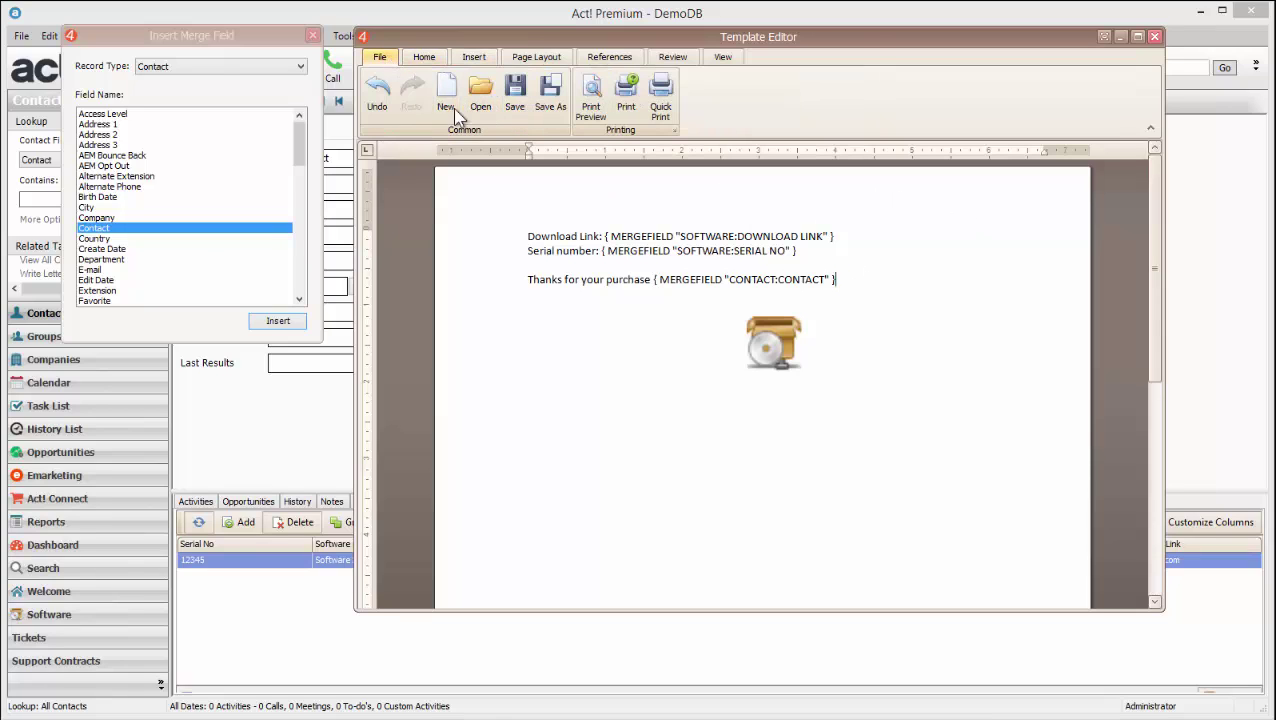
left_click(549, 96)
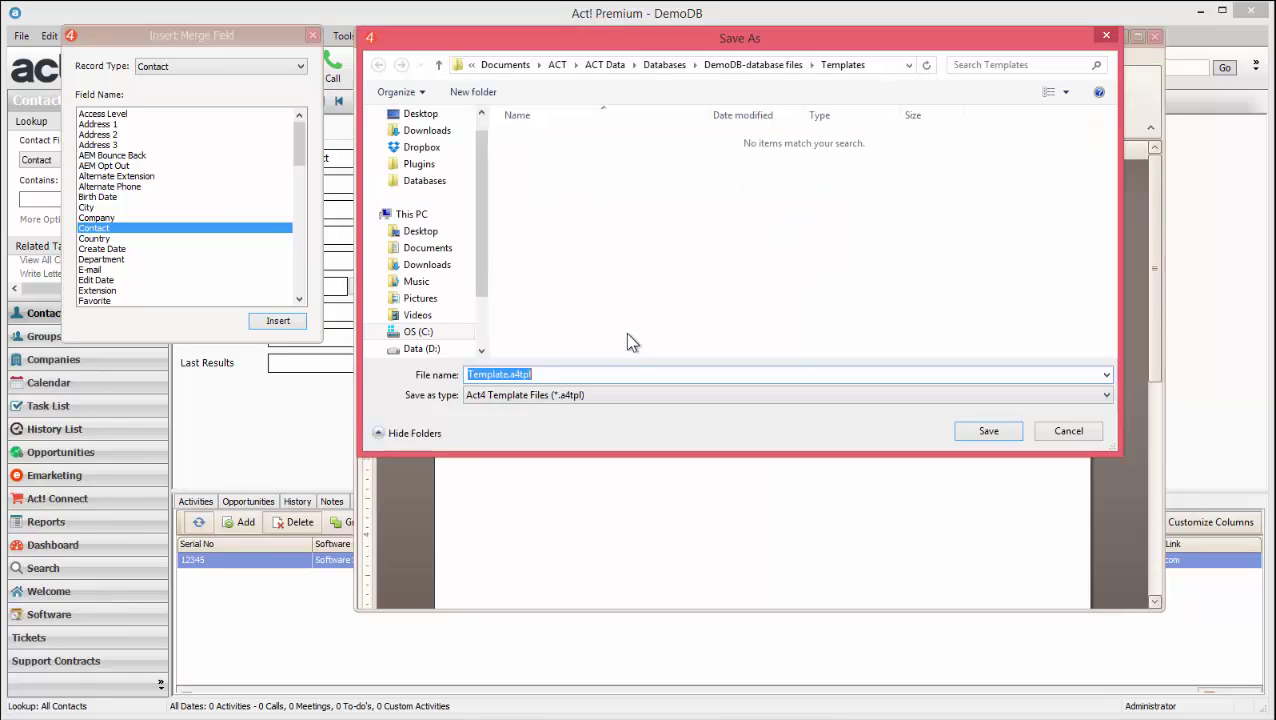
type("S")
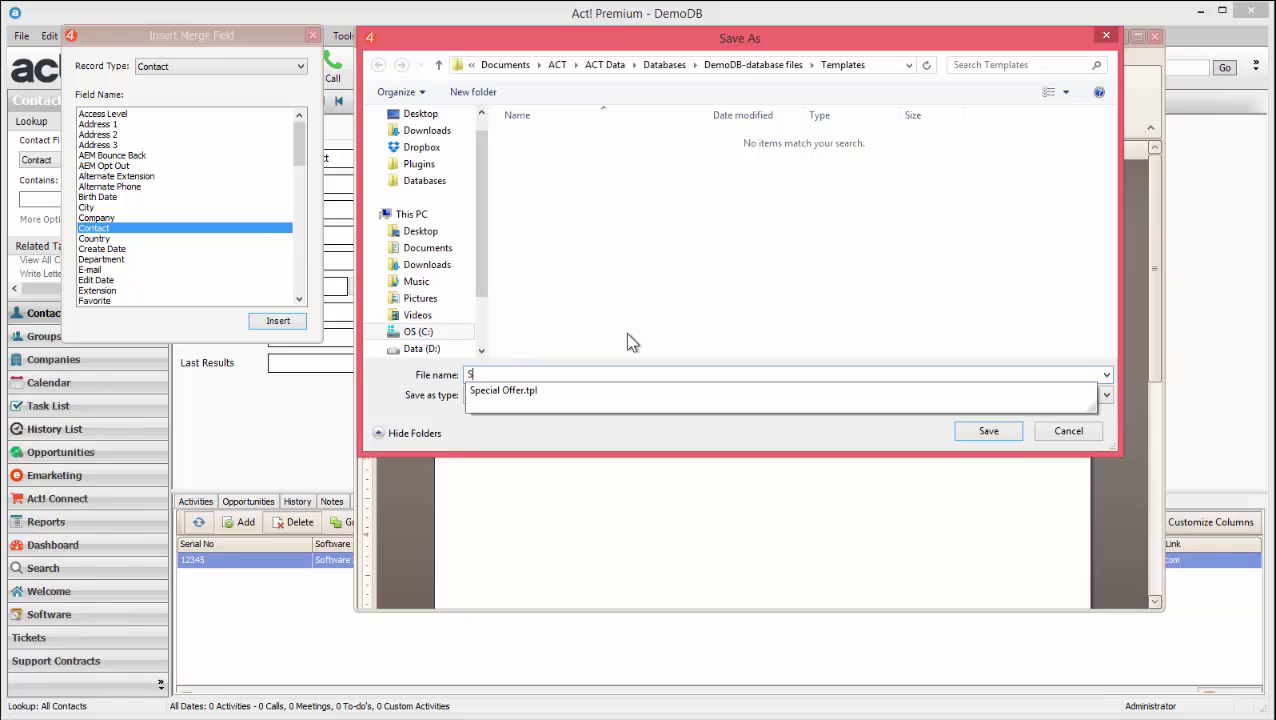
type("oftware Template")
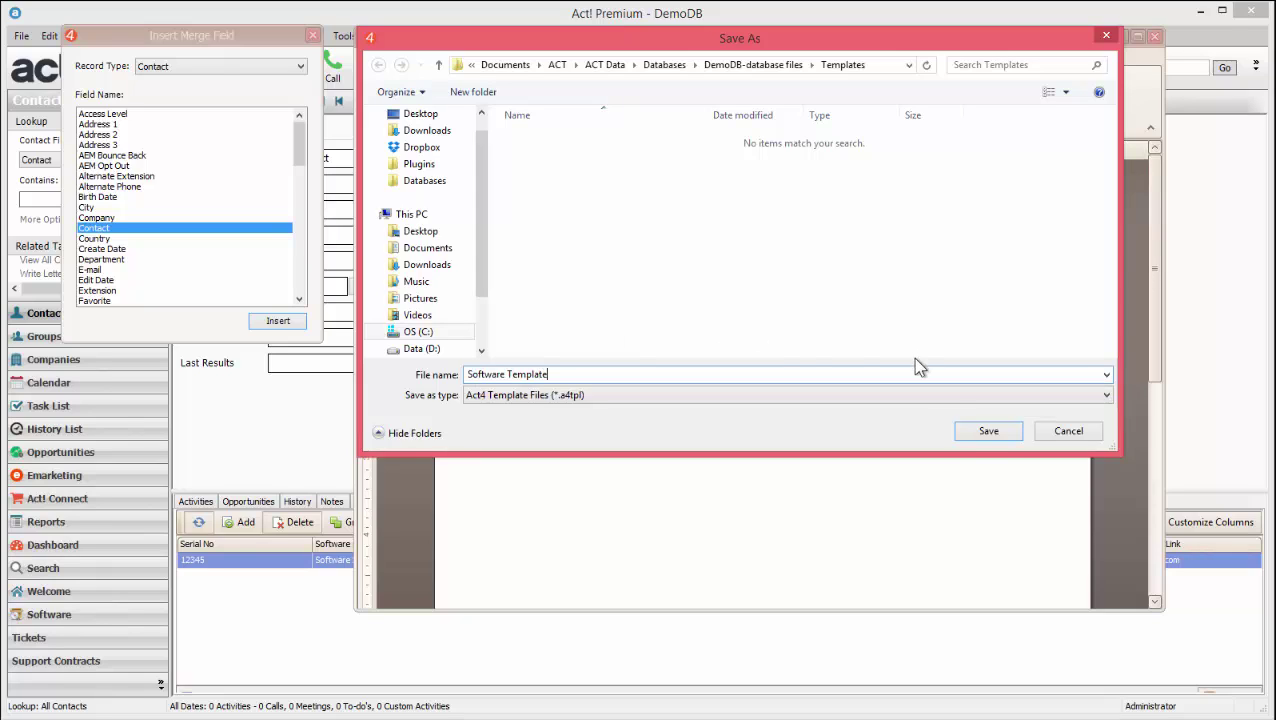
left_click(985, 431)
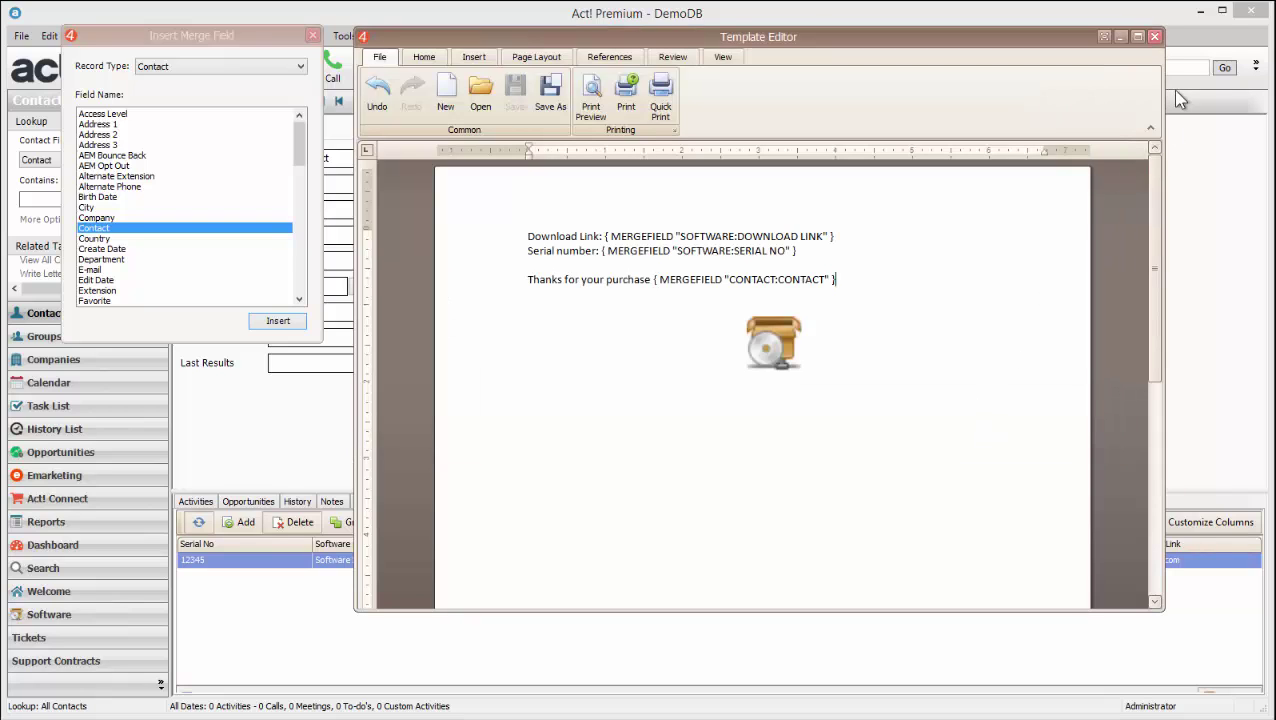
left_click(1154, 36)
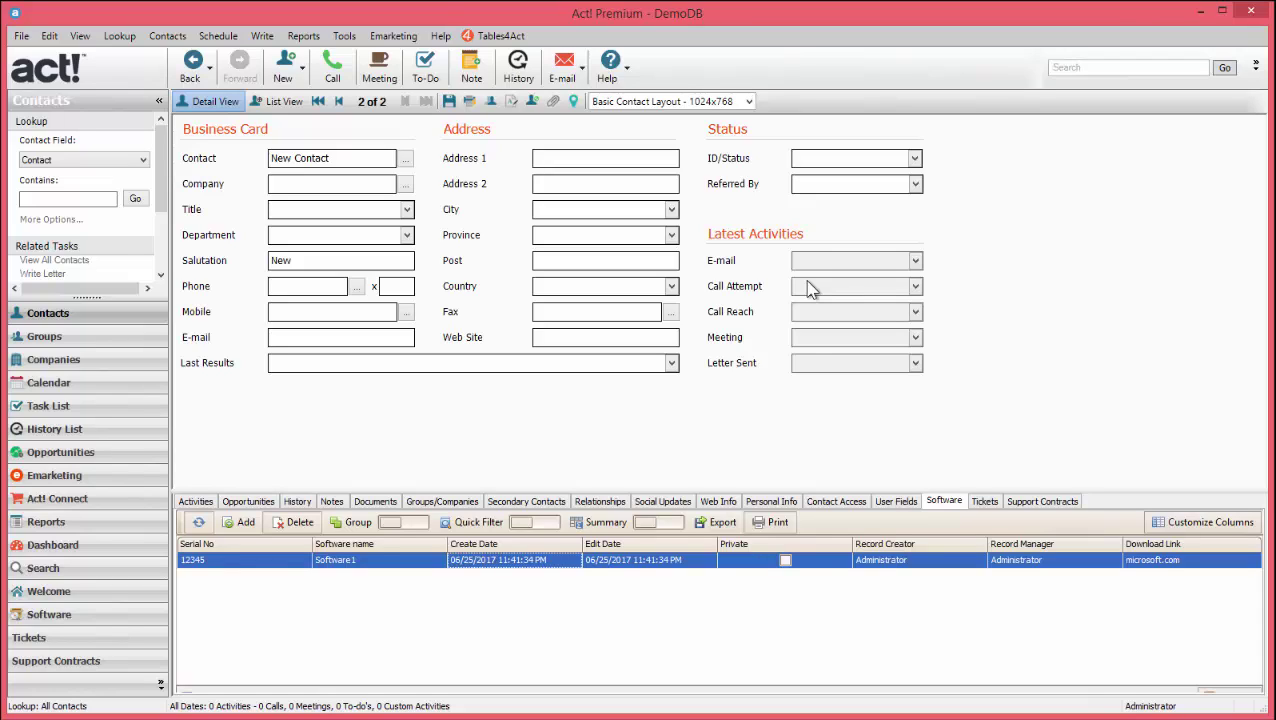
Merge the Software1 record from the contact's Software table to an email using Software Template.a4tpl.
left_click(620, 566)
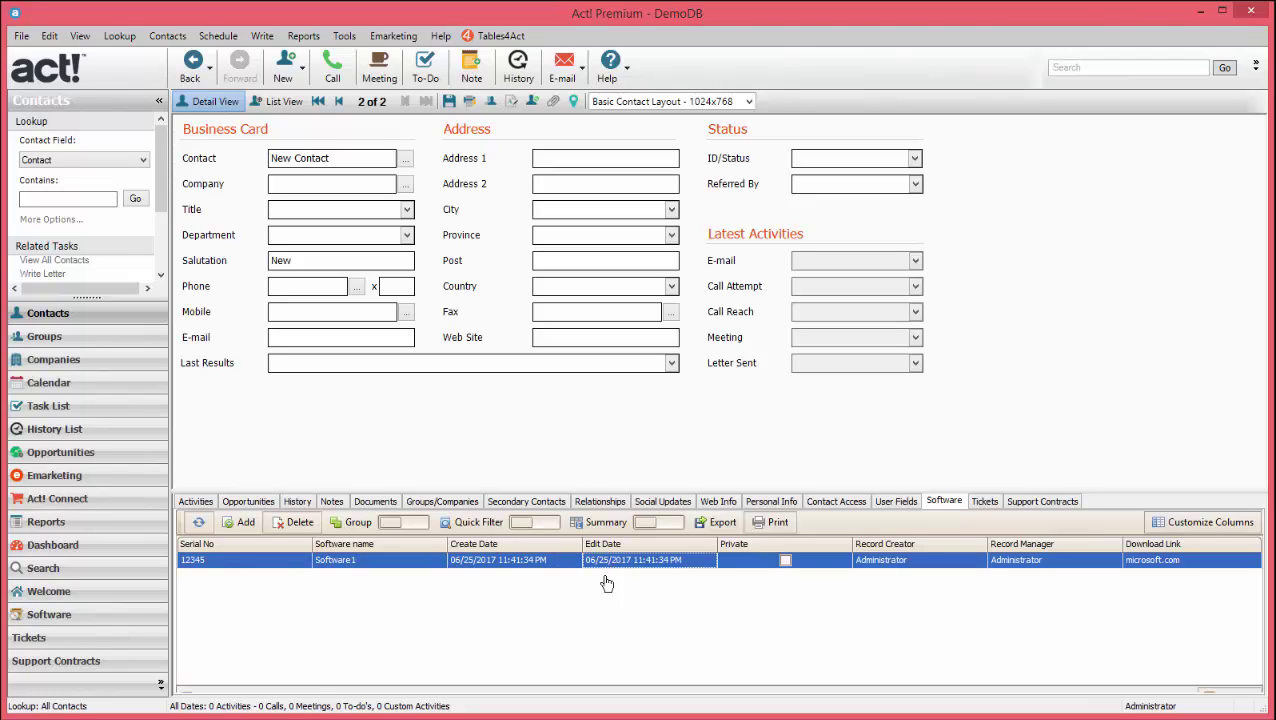
right_click(673, 570)
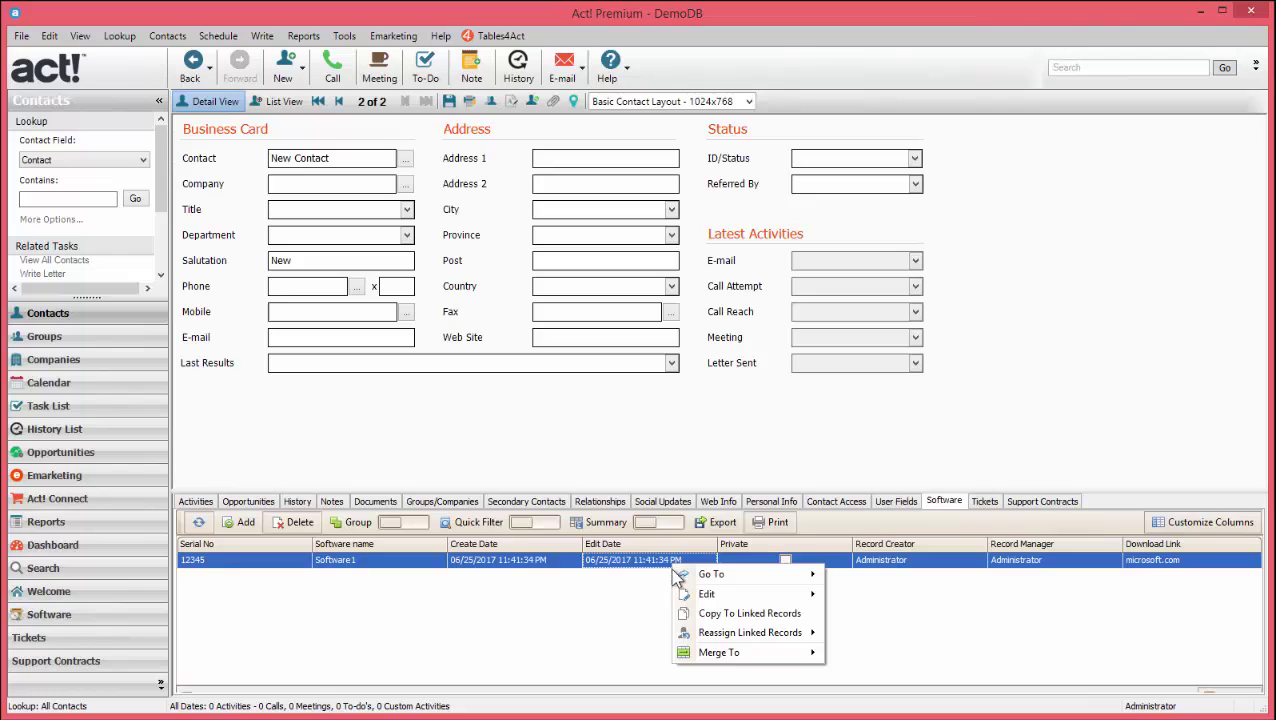
mouse_move(785, 655)
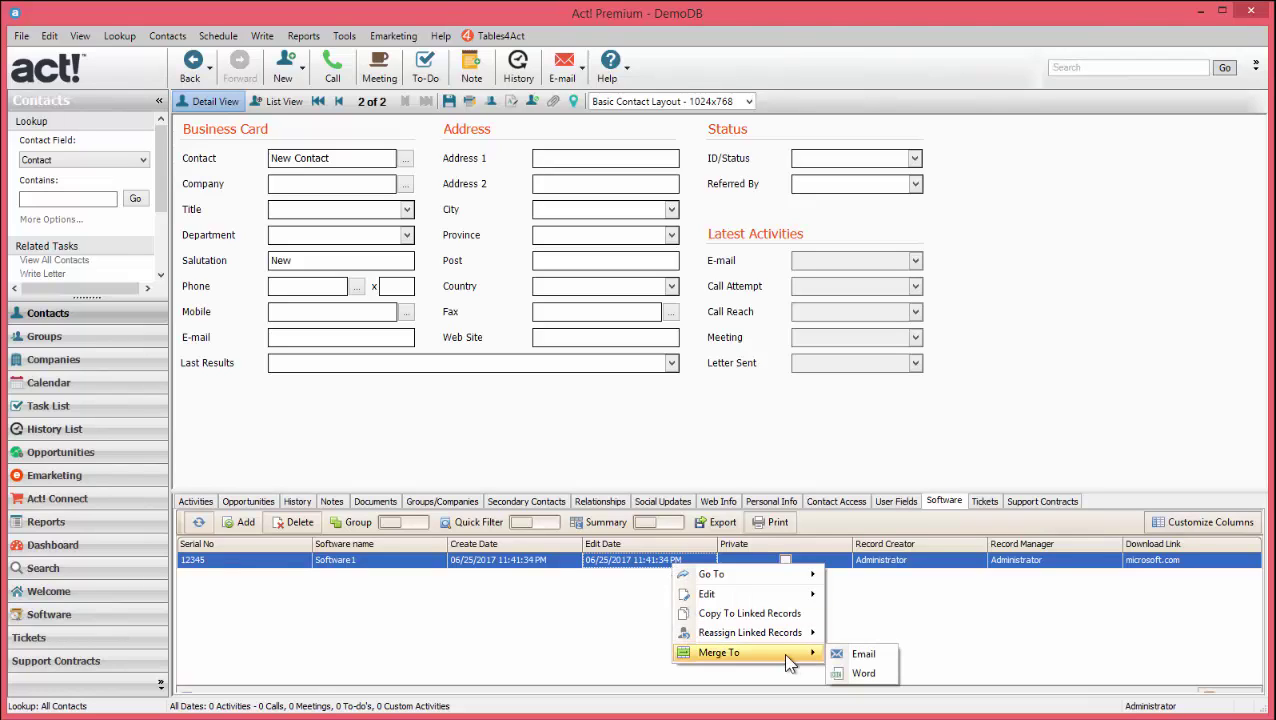
left_click(864, 654)
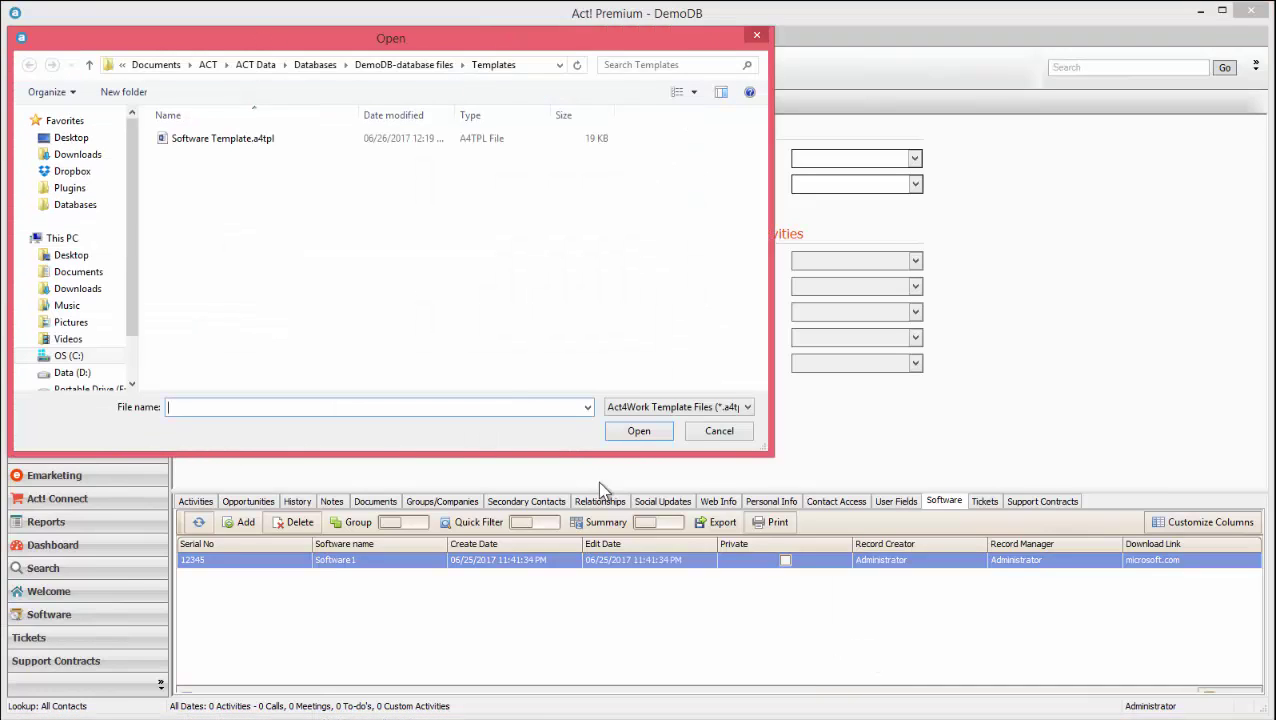
left_click(448, 141)
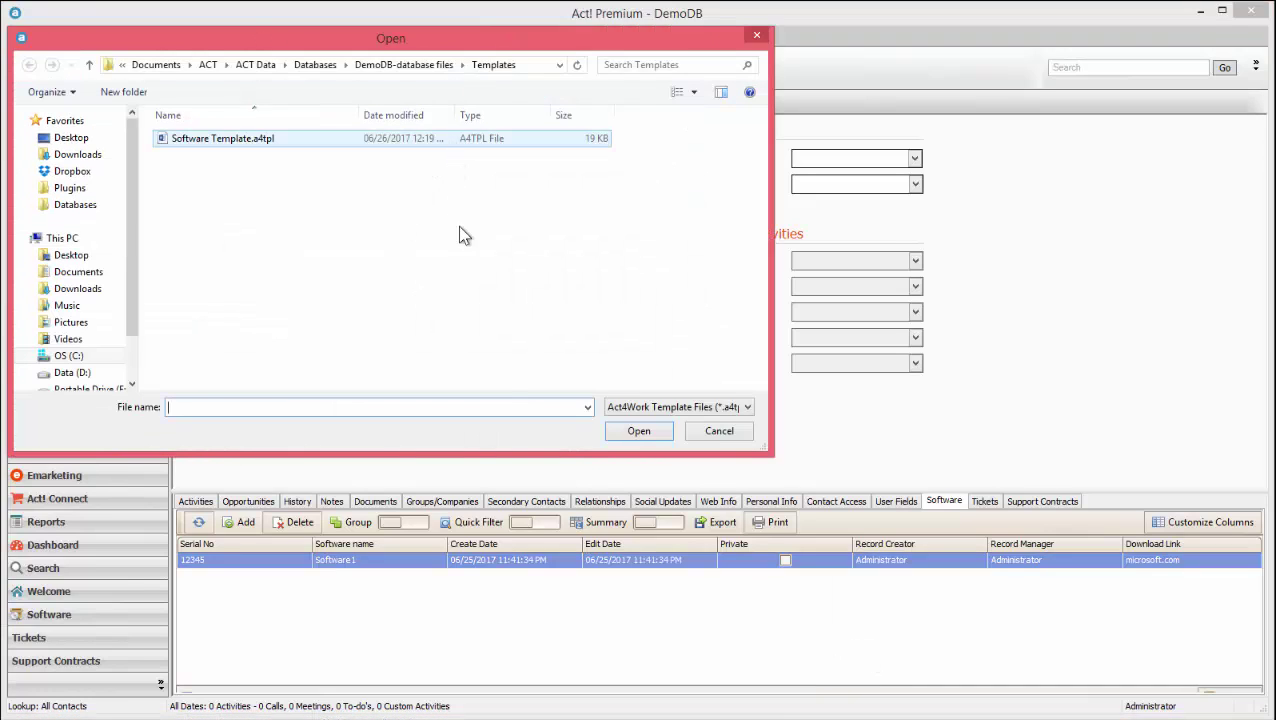
left_click(629, 432)
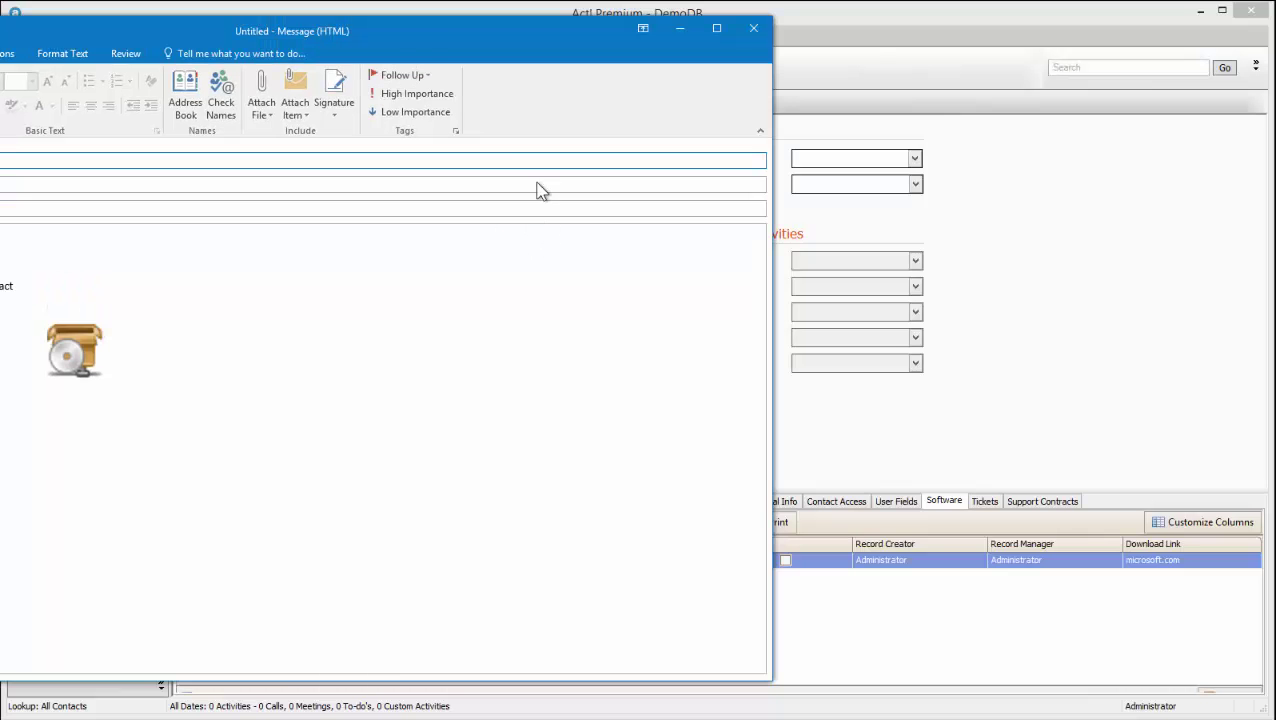
Move the merged email message fully into view to check its fields and picture, and close it without sending.
left_click_drag(426, 35, 810, 91)
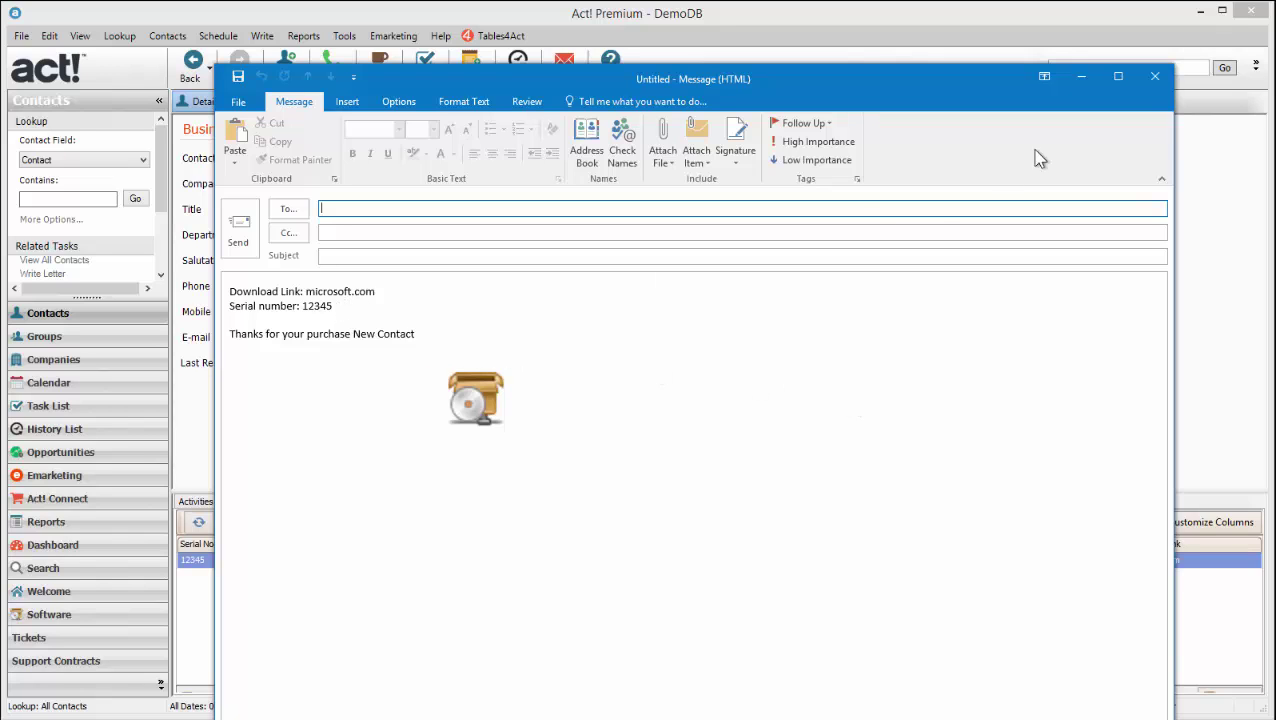
left_click(1157, 79)
left_click(588, 436)
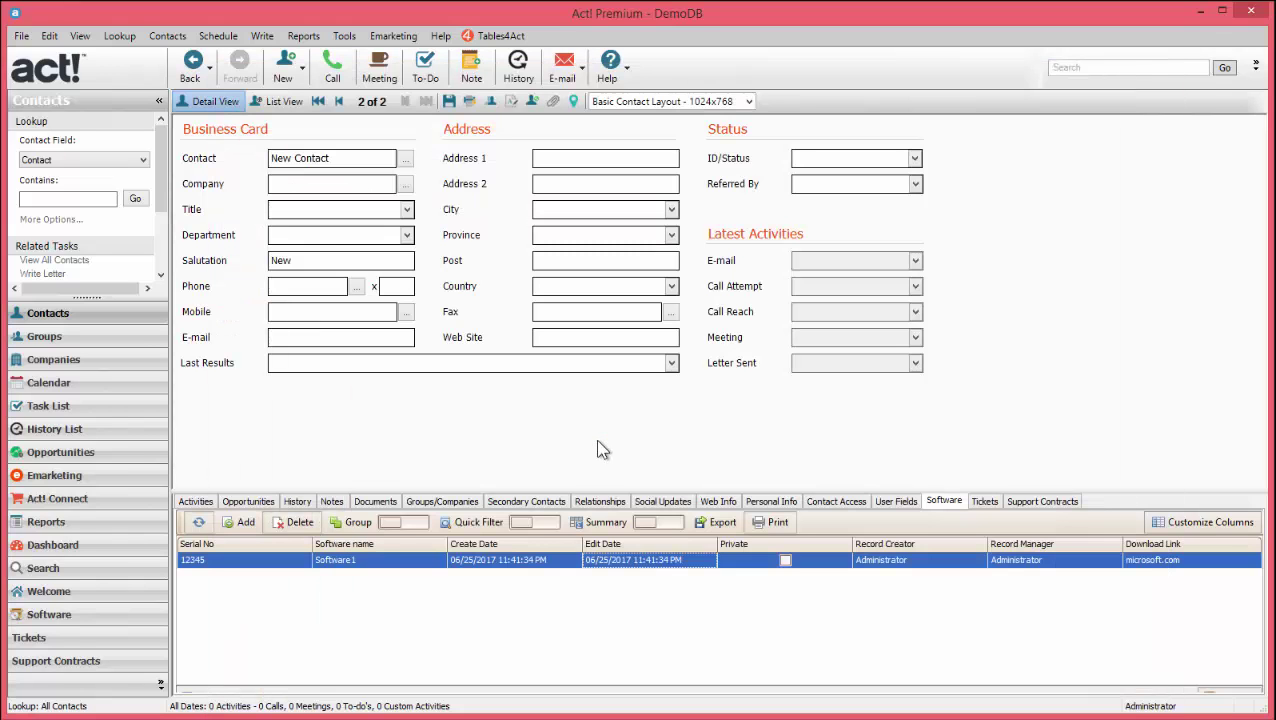
Merge the Software1 record to Word using Software Template.a4tpl and highlight the serial number text in the merged document.
right_click(648, 570)
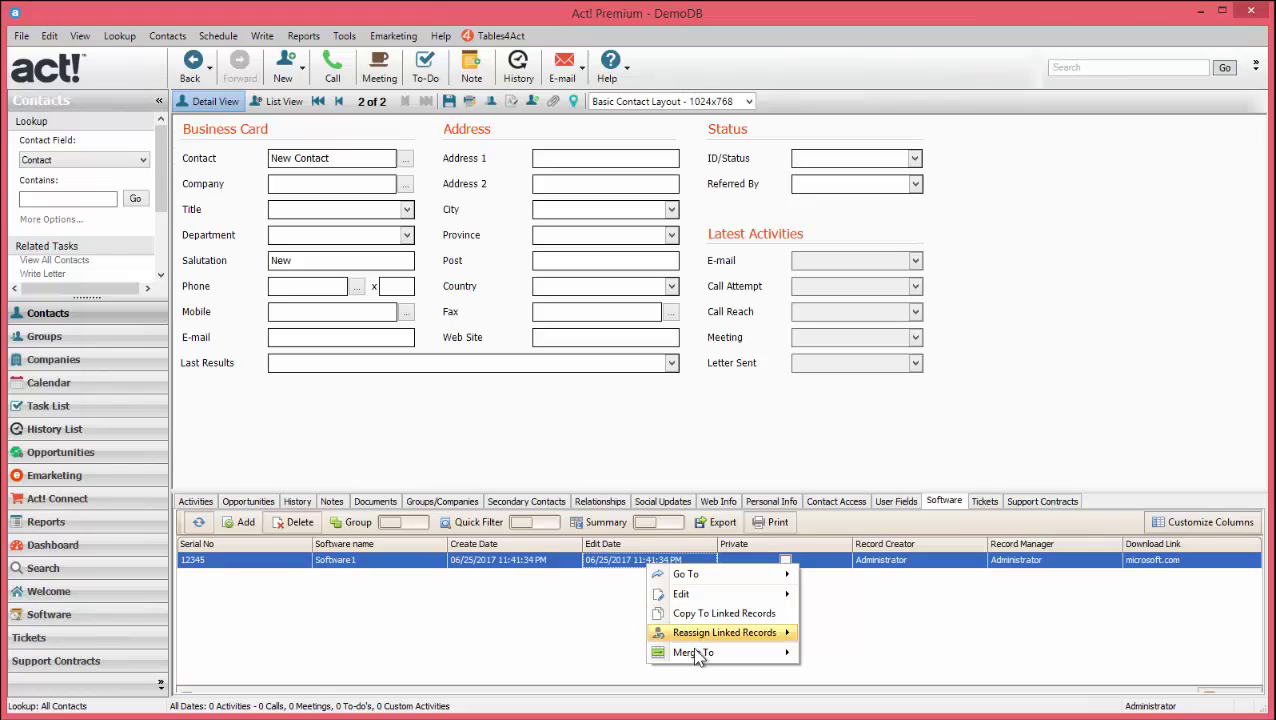
mouse_move(692, 648)
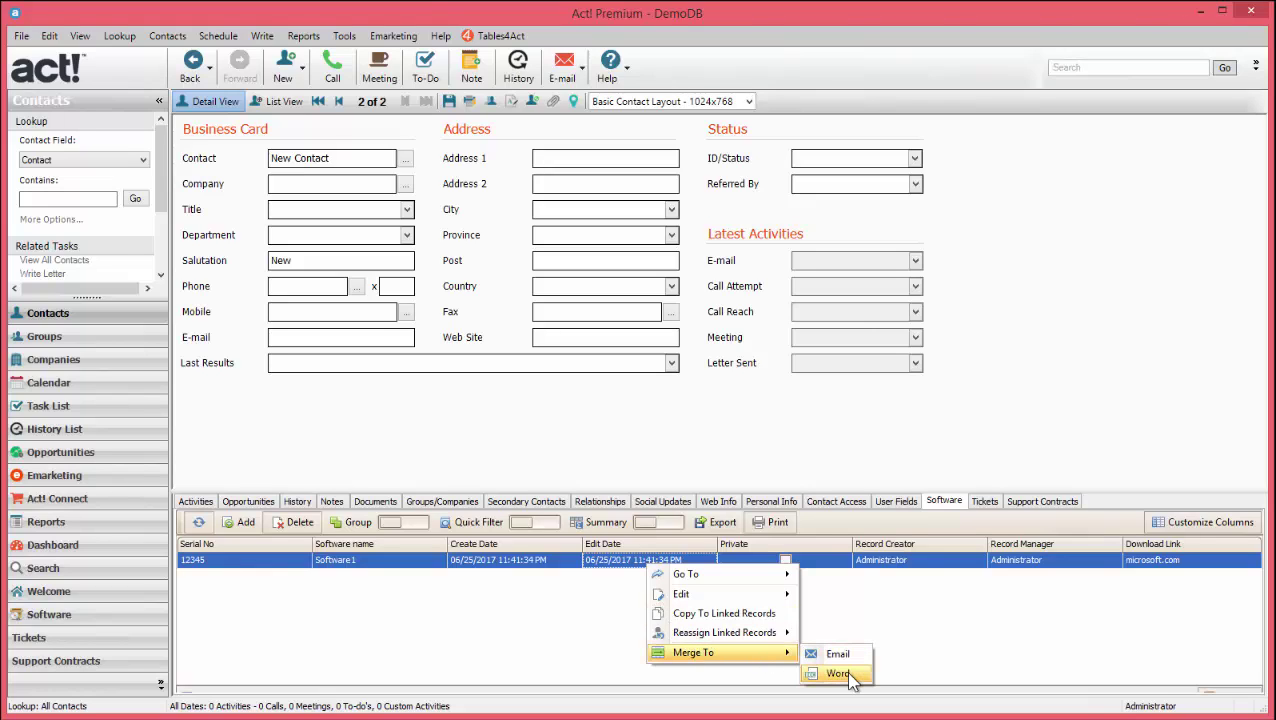
left_click(840, 673)
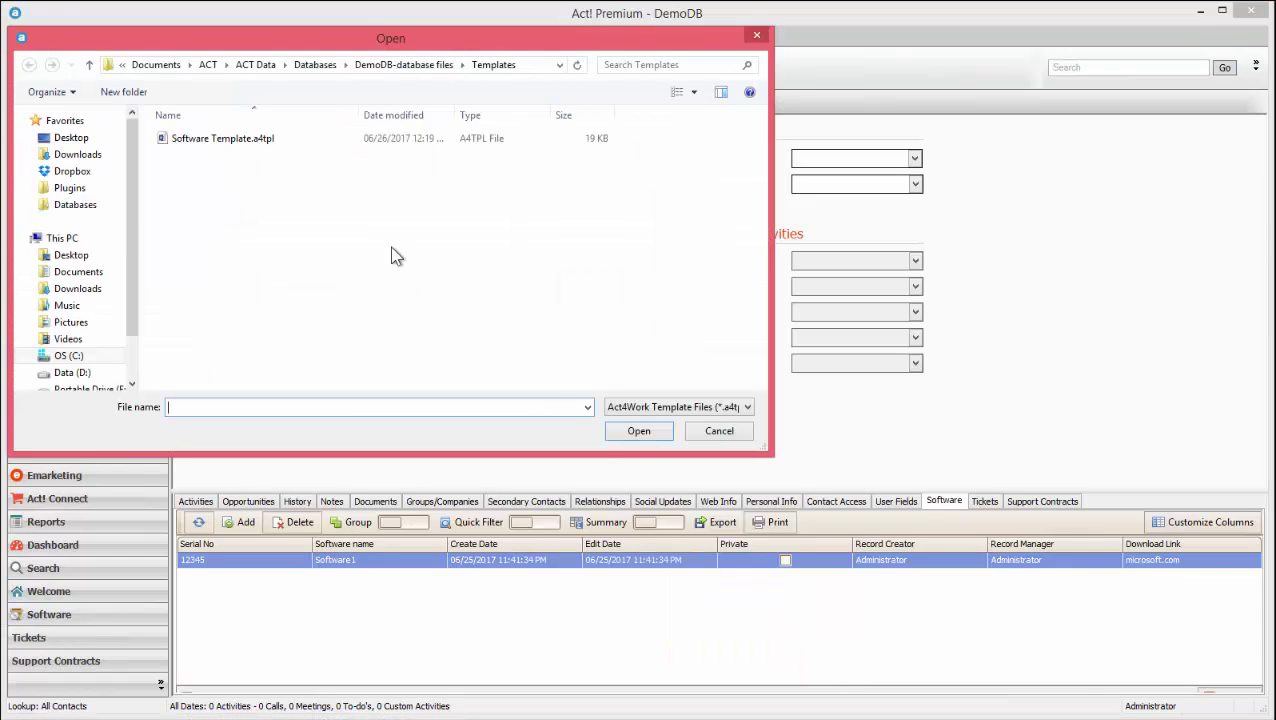
left_click(421, 138)
left_click(640, 432)
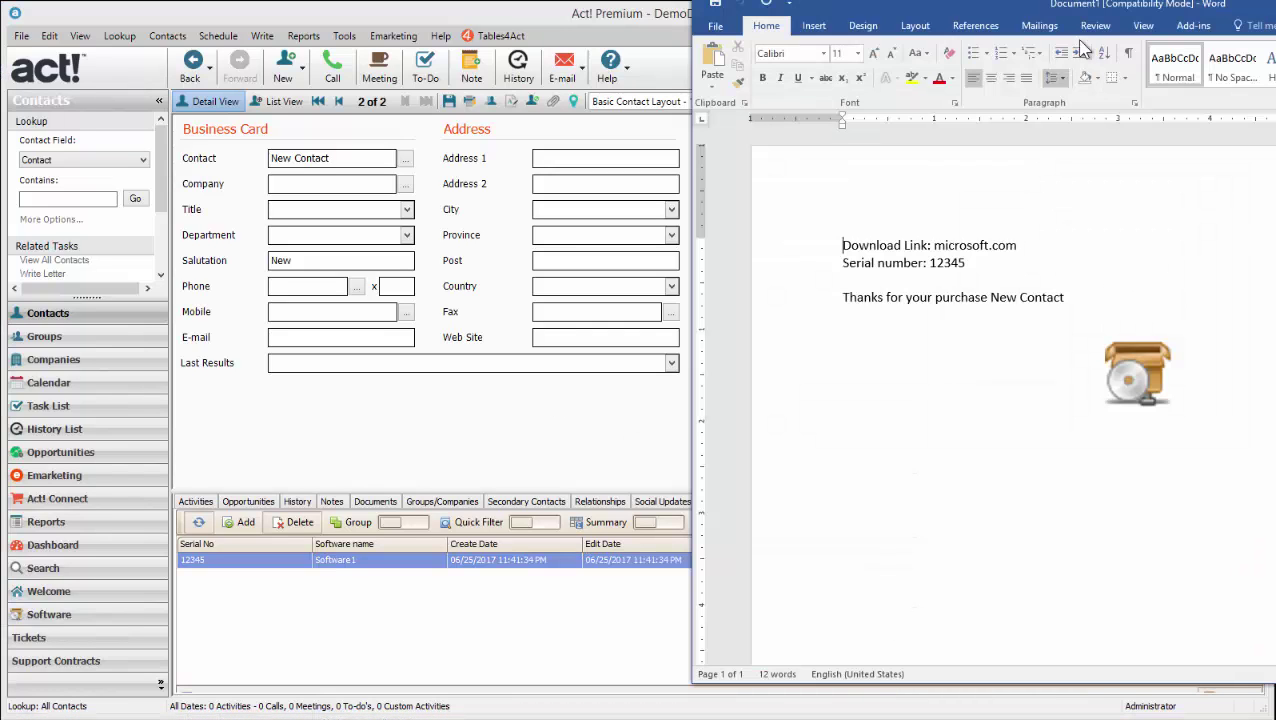
left_click_drag(1100, 16, 1048, 52)
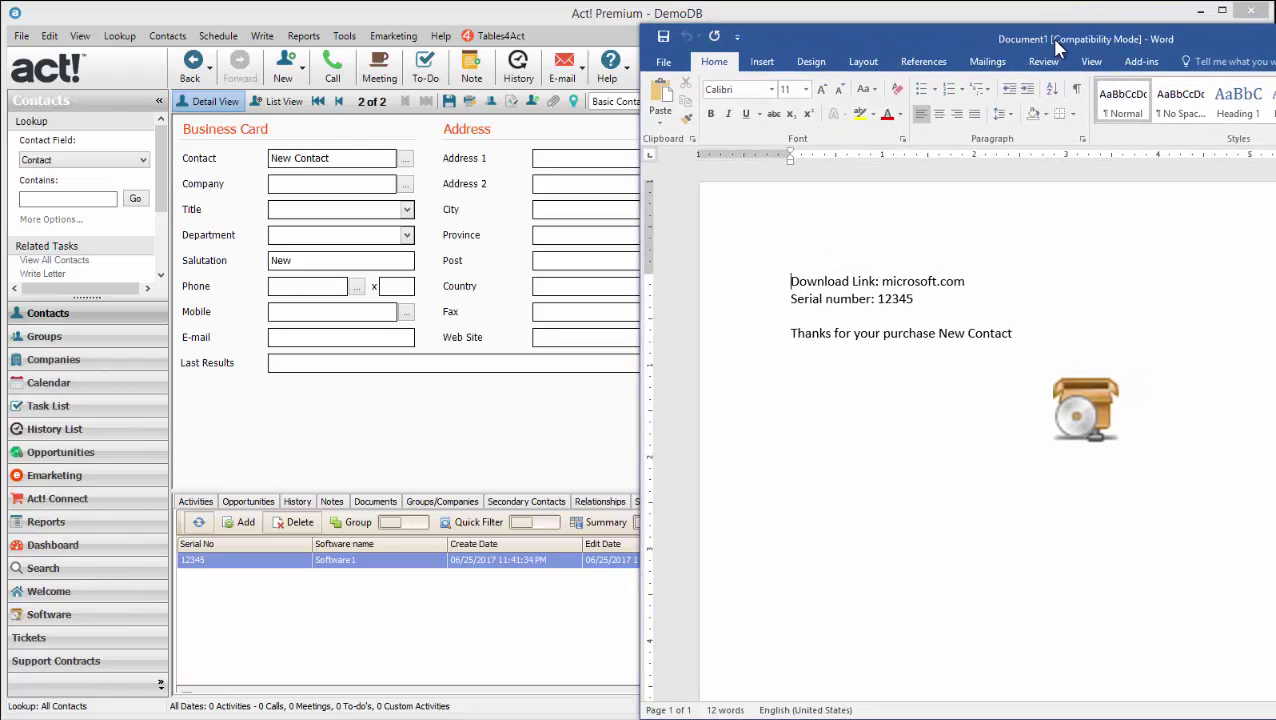
left_click_drag(914, 299, 826, 299)
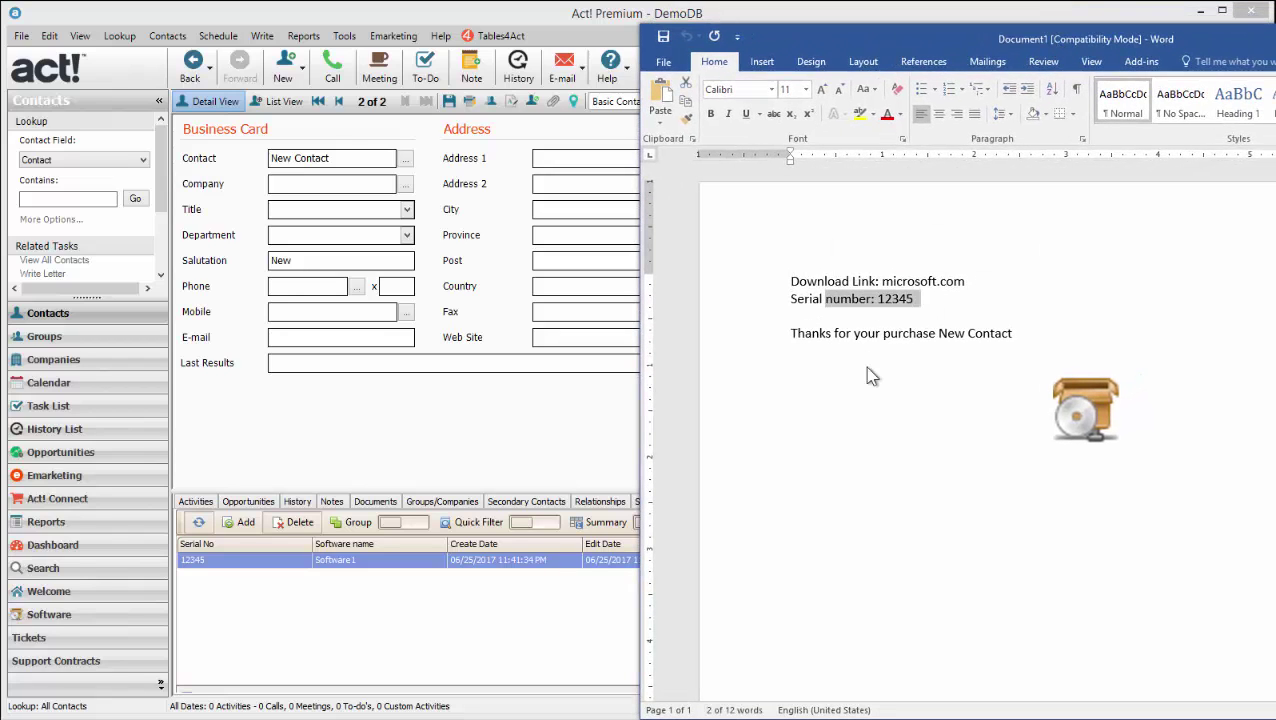